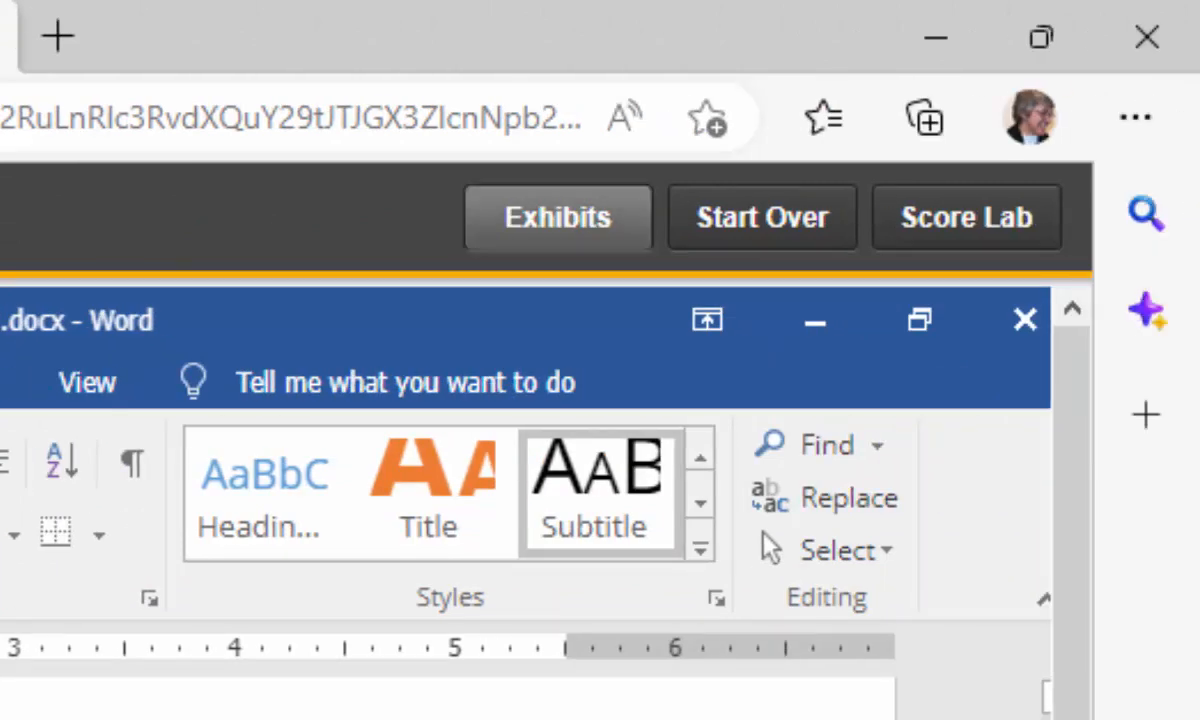
Examine the exhibit preview of the finished event flyer and close it
{"action": "left_click", "coordinate": [558, 218]}
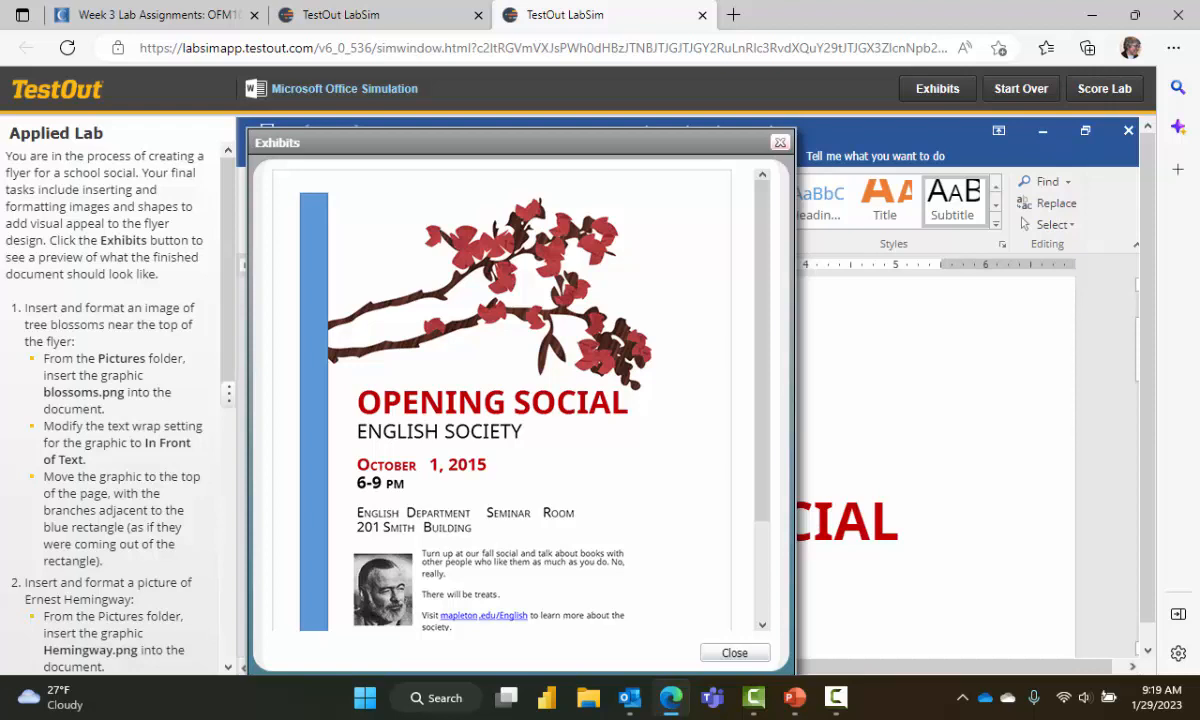
{"action": "left_click", "coordinate": [735, 653]}
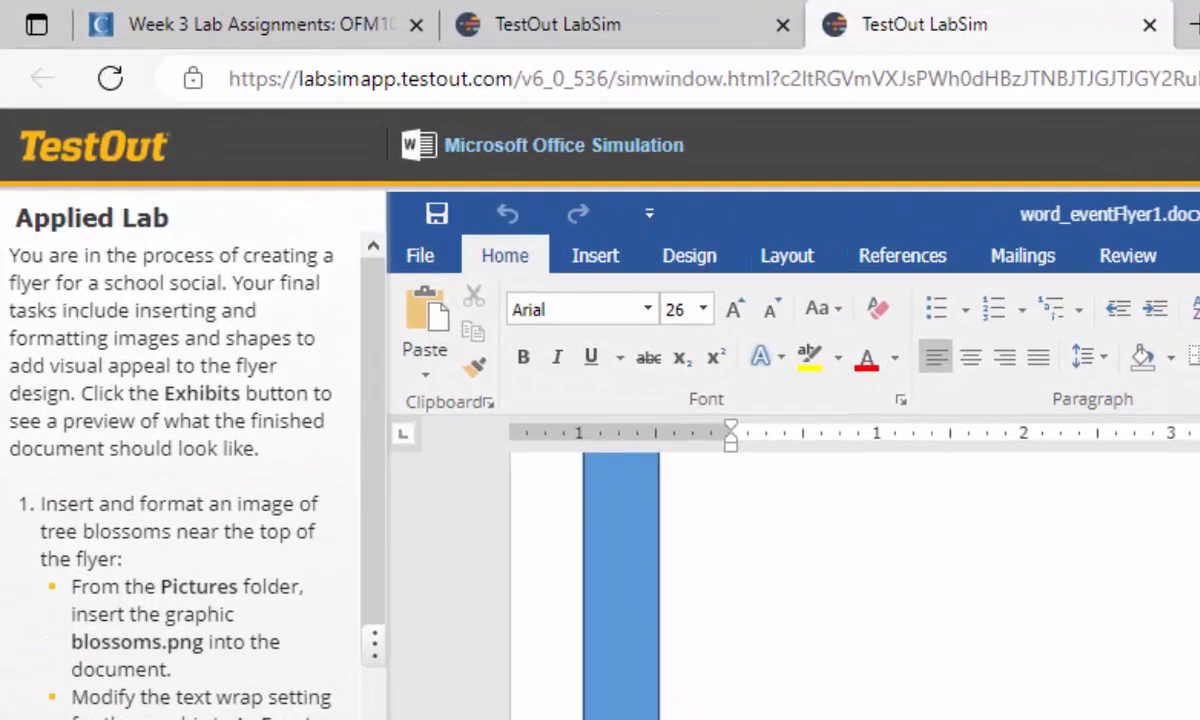
Insert the picture blossoms.png from the Pictures folder at the flyer's "Opening Social" title
{"action": "left_click", "coordinate": [900, 700]}
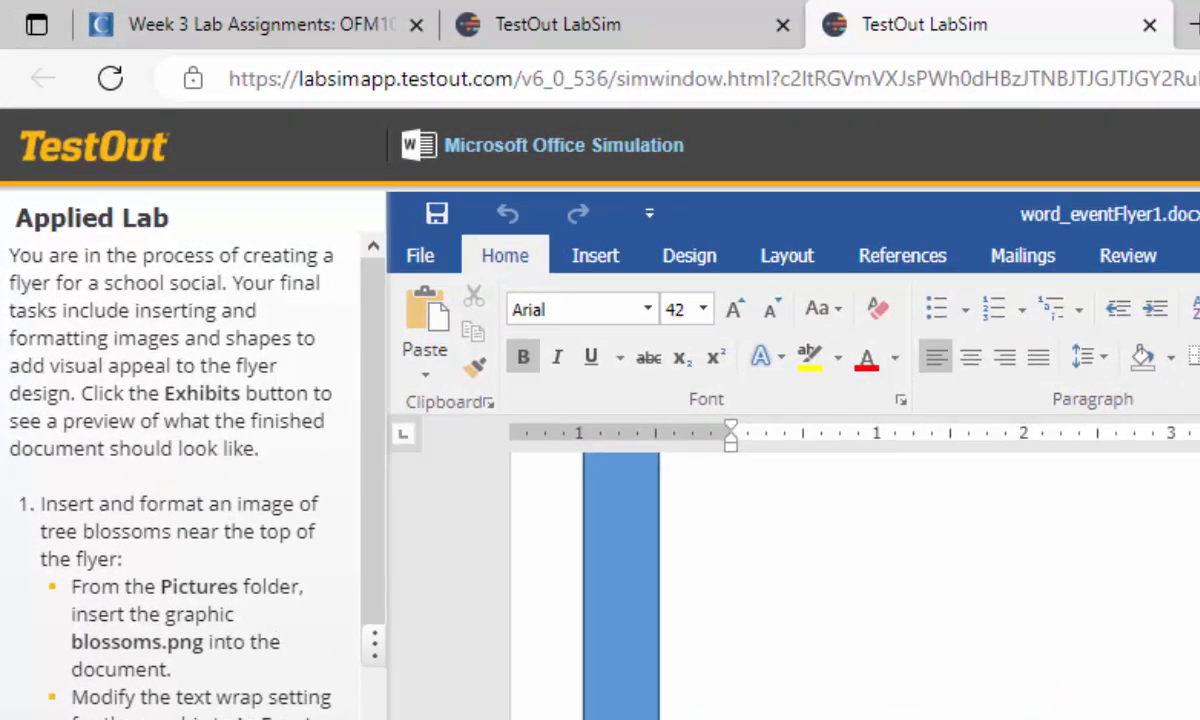
{"action": "left_click", "coordinate": [595, 255]}
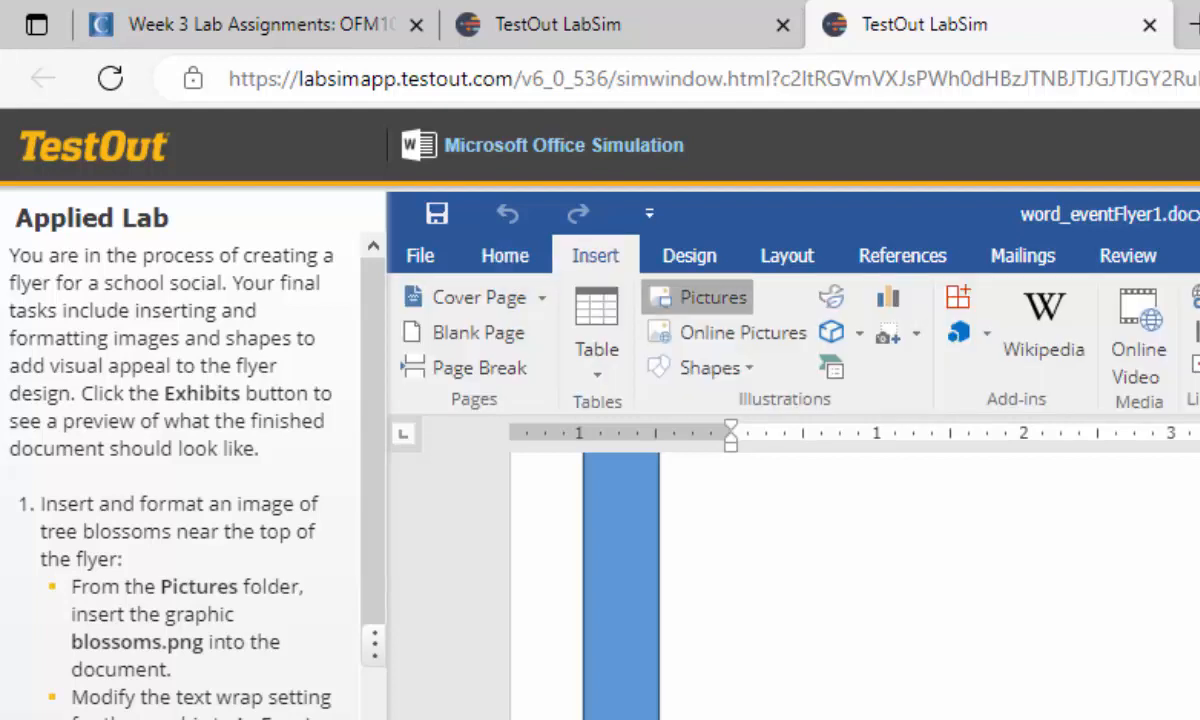
{"action": "left_click", "coordinate": [700, 297]}
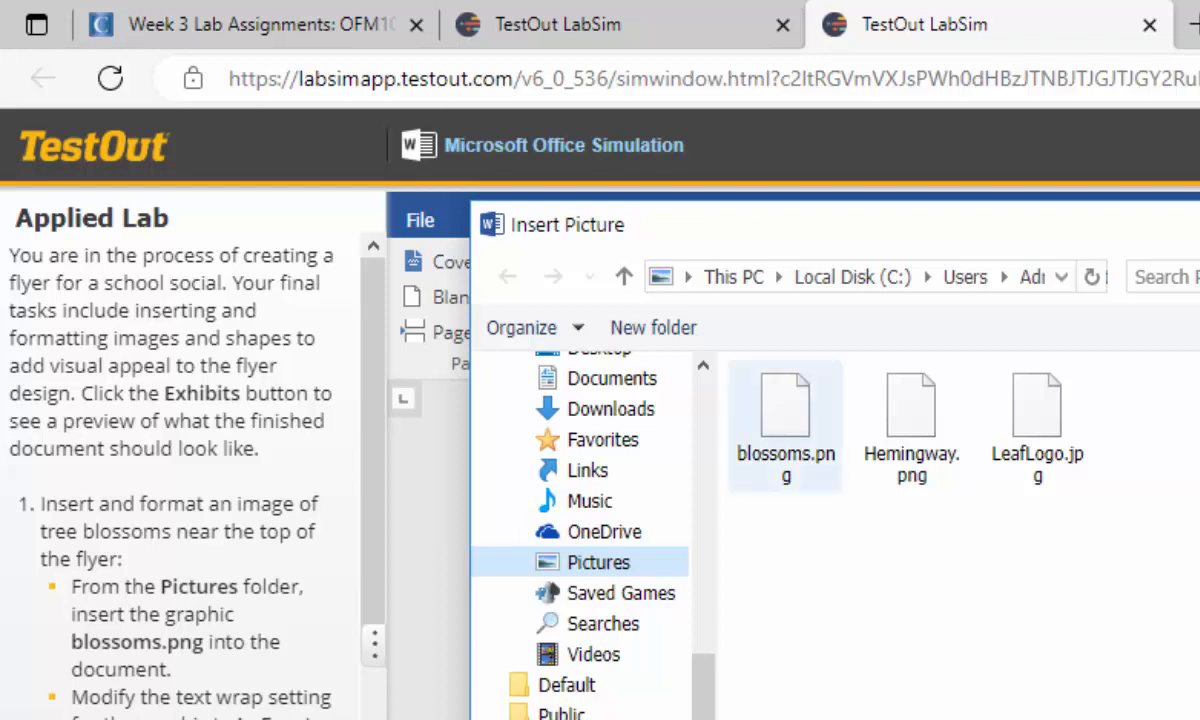
{"action": "left_click", "coordinate": [785, 426]}
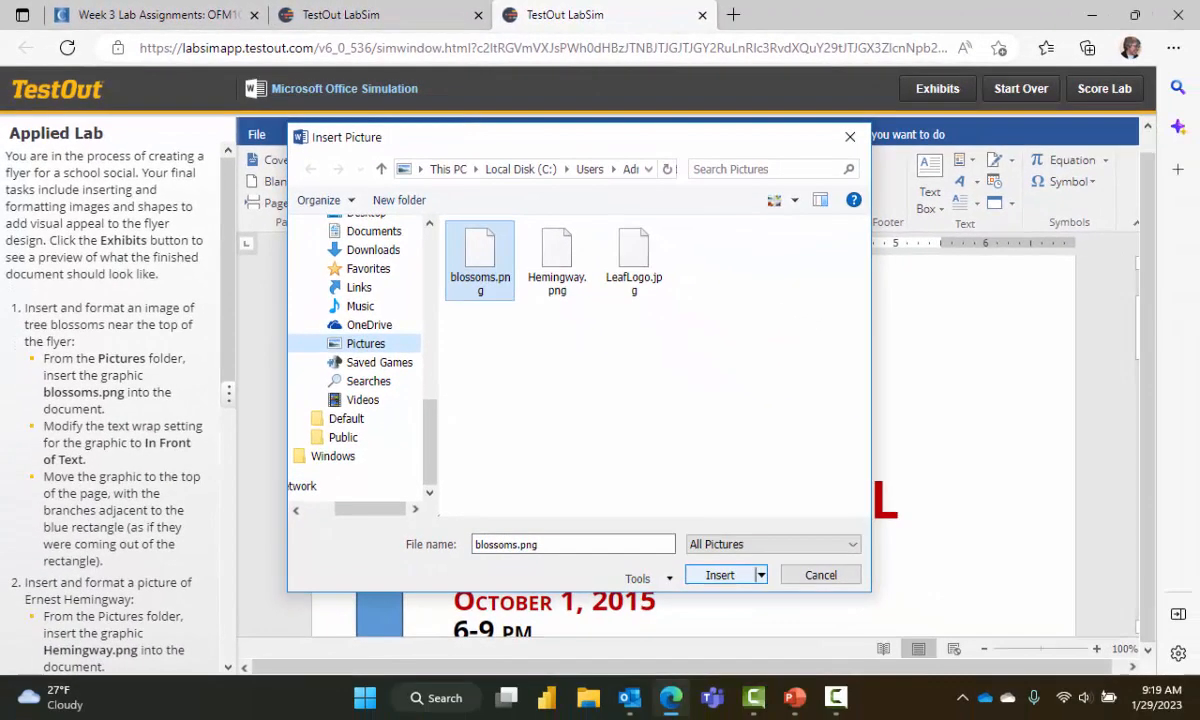
{"action": "left_click", "coordinate": [766, 611]}
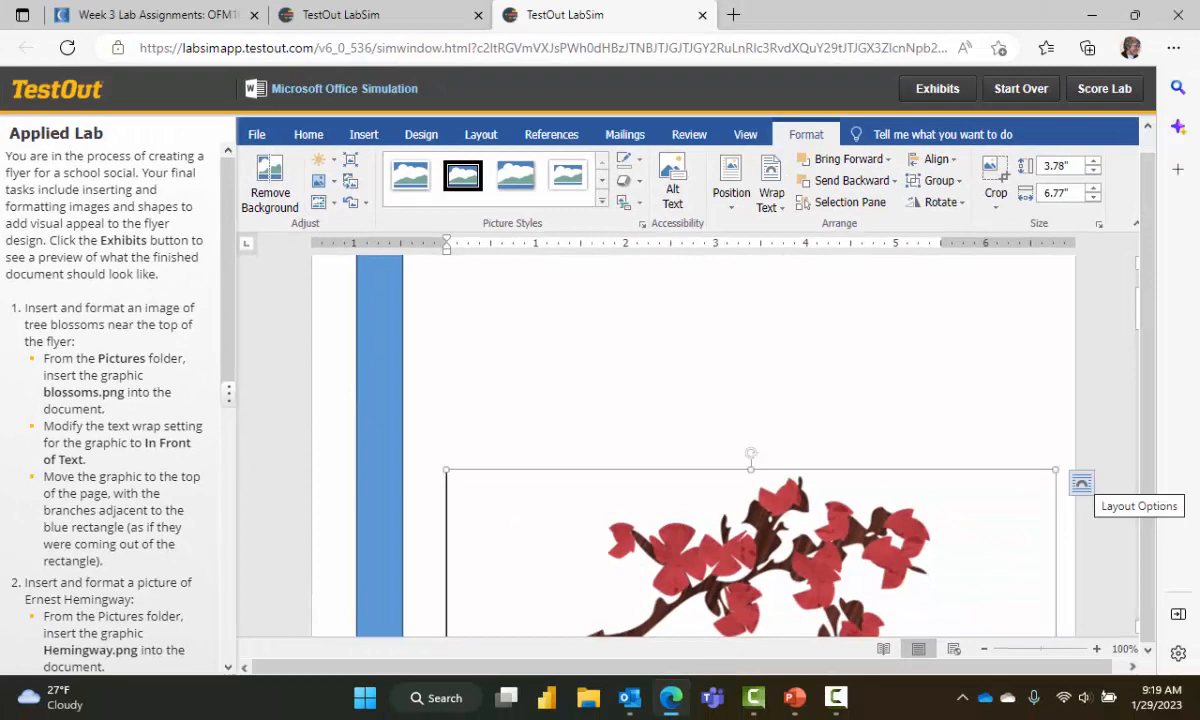
Set the blossoms graphic's text wrapping to In Front of Text and move it to the page top, with its branches adjacent to the blue rectangle
{"action": "left_click", "coordinate": [1081, 483]}
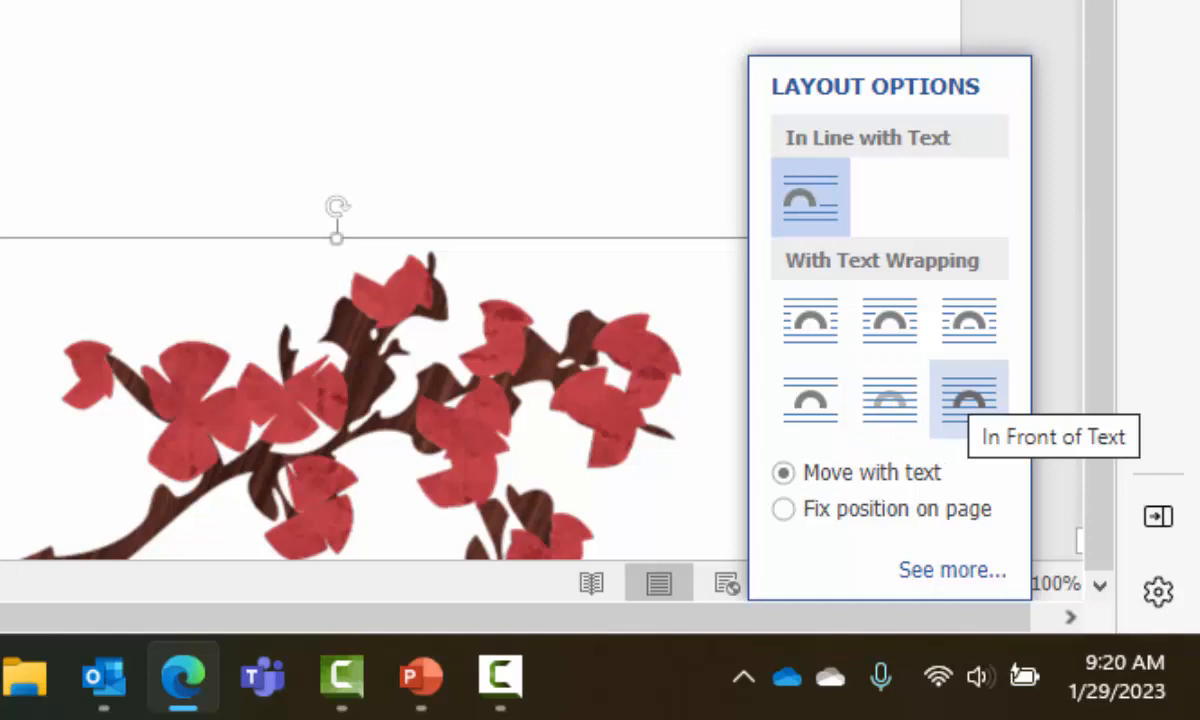
{"action": "left_click", "coordinate": [968, 398]}
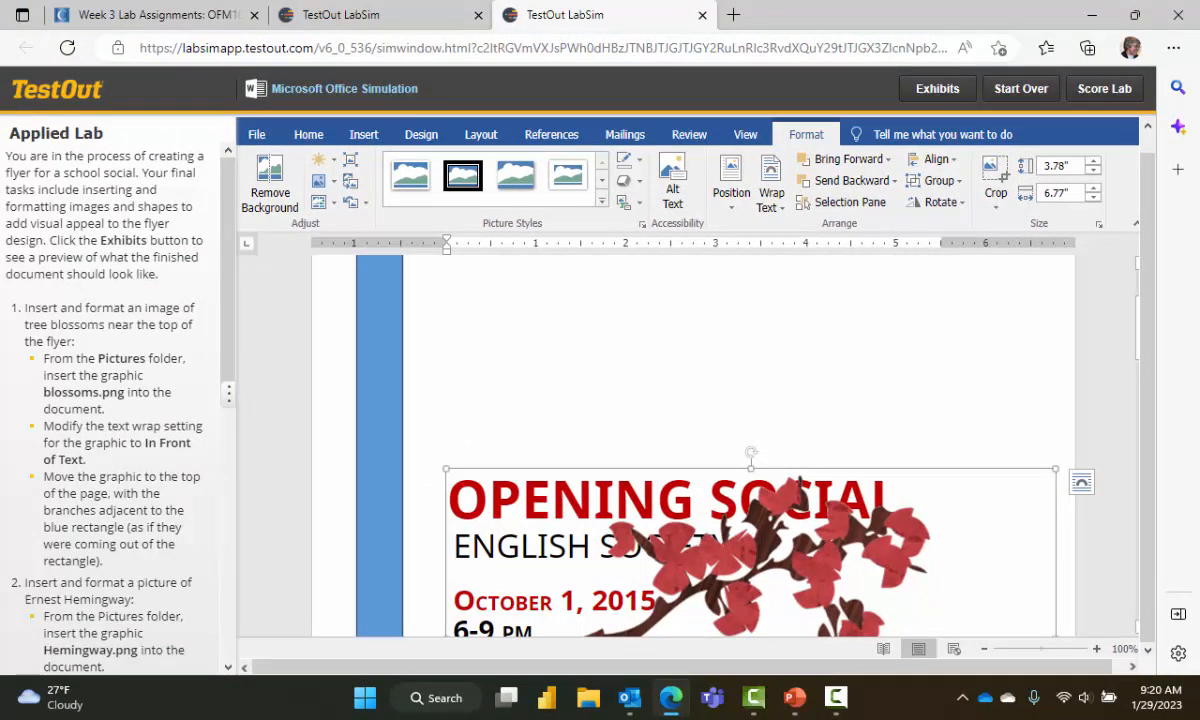
{"action": "left_click_drag", "start_coordinate": [750, 560], "coordinate": [705, 206]}
{"action": "scroll", "coordinate": [705, 430], "scroll_direction": "up", "scroll_amount": 2}
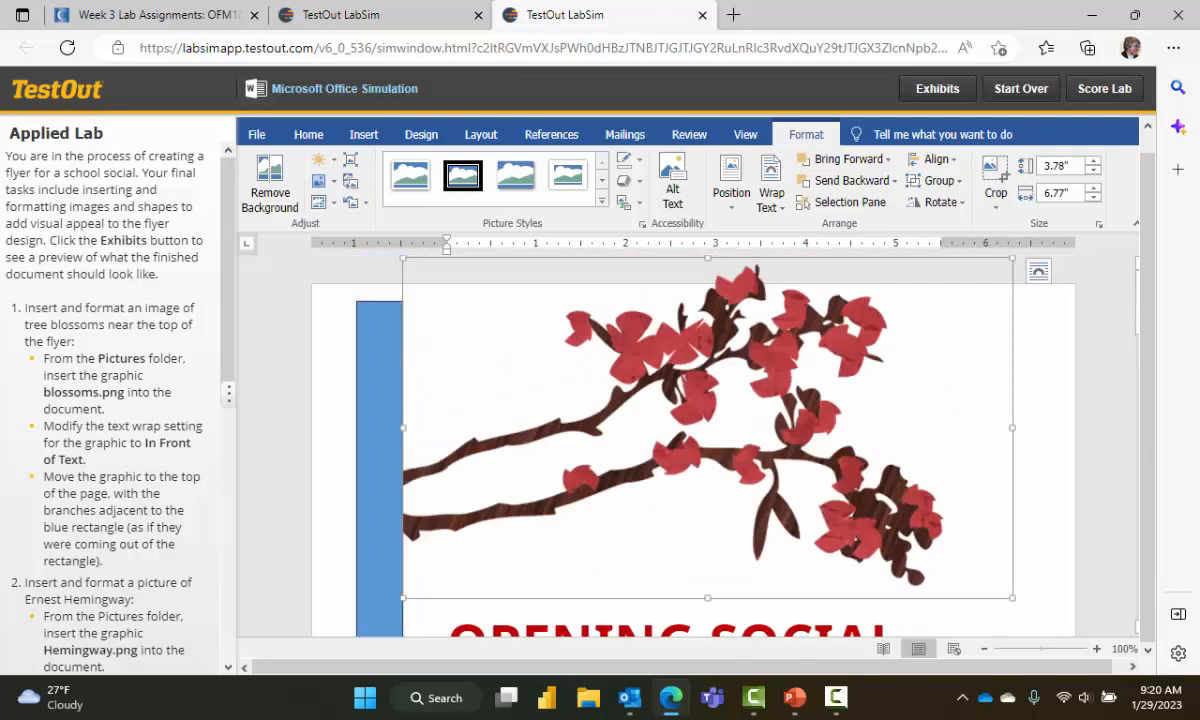
{"action": "left_click_drag", "start_coordinate": [705, 430], "coordinate": [705, 473]}
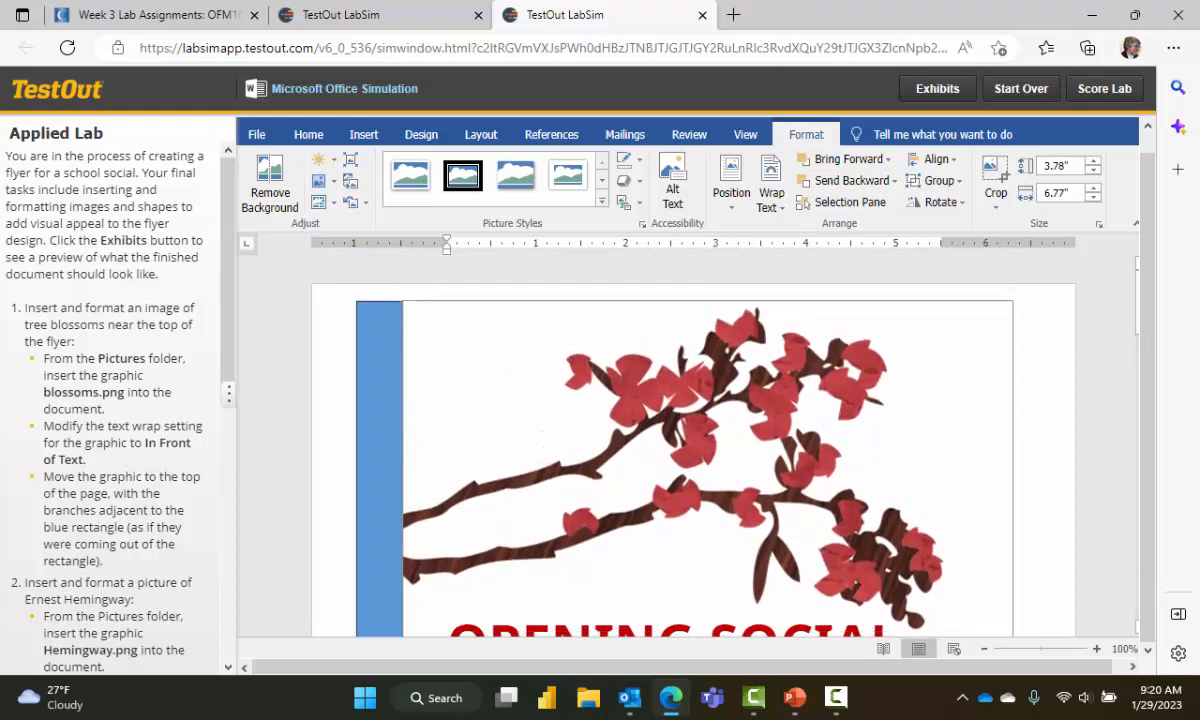
{"action": "left_click_drag", "start_coordinate": [705, 473], "coordinate": [706, 476]}
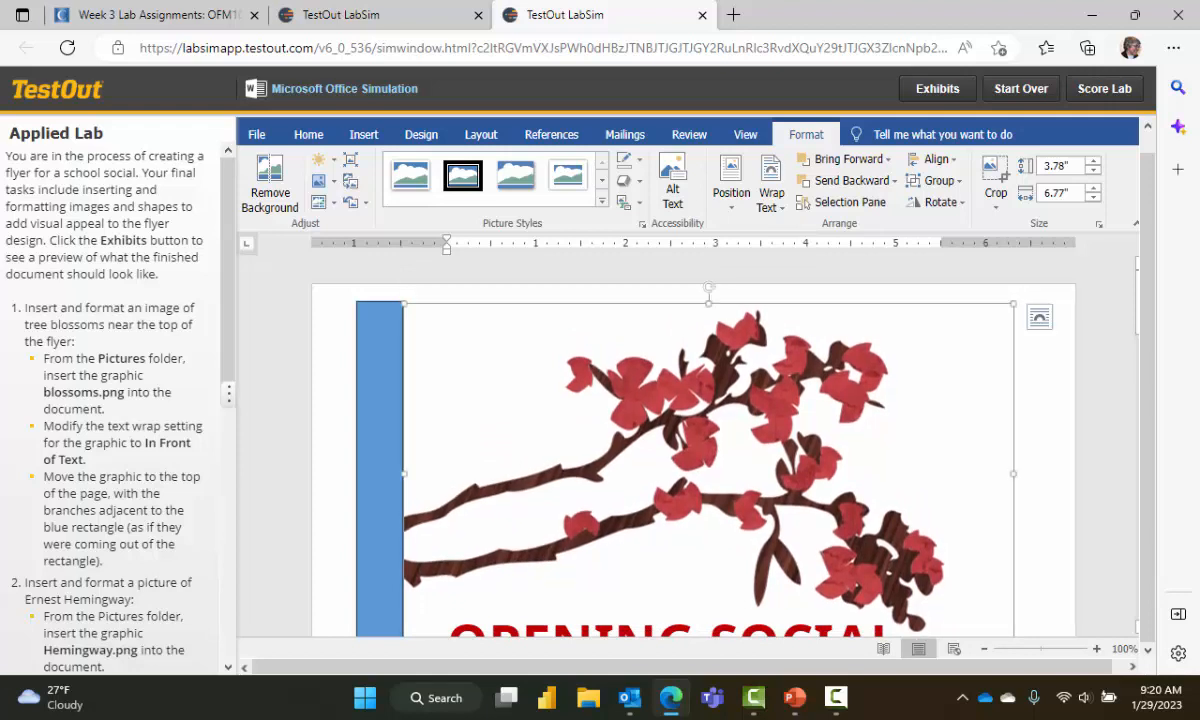
Insert Hemingway.png from the Pictures folder at the paragraph beginning "Turn up at our fall social"
{"action": "scroll", "coordinate": [115, 400], "scroll_direction": "down", "scroll_amount": 1}
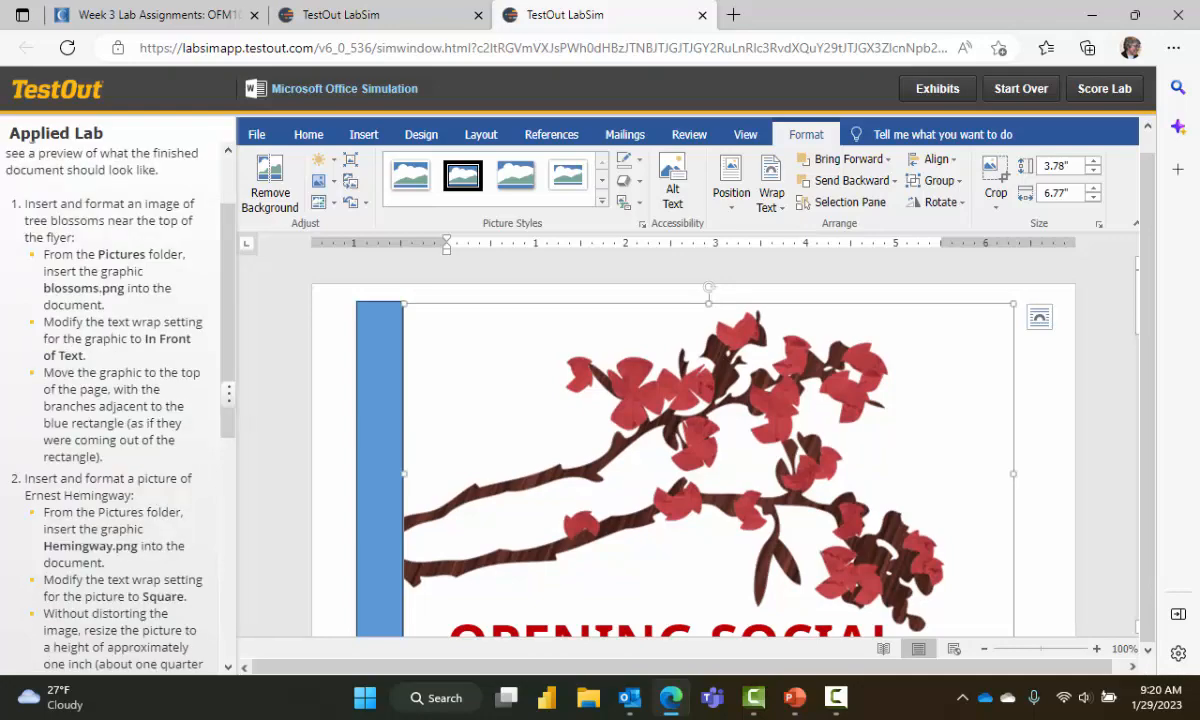
{"action": "scroll", "coordinate": [115, 400], "scroll_direction": "down", "scroll_amount": 2}
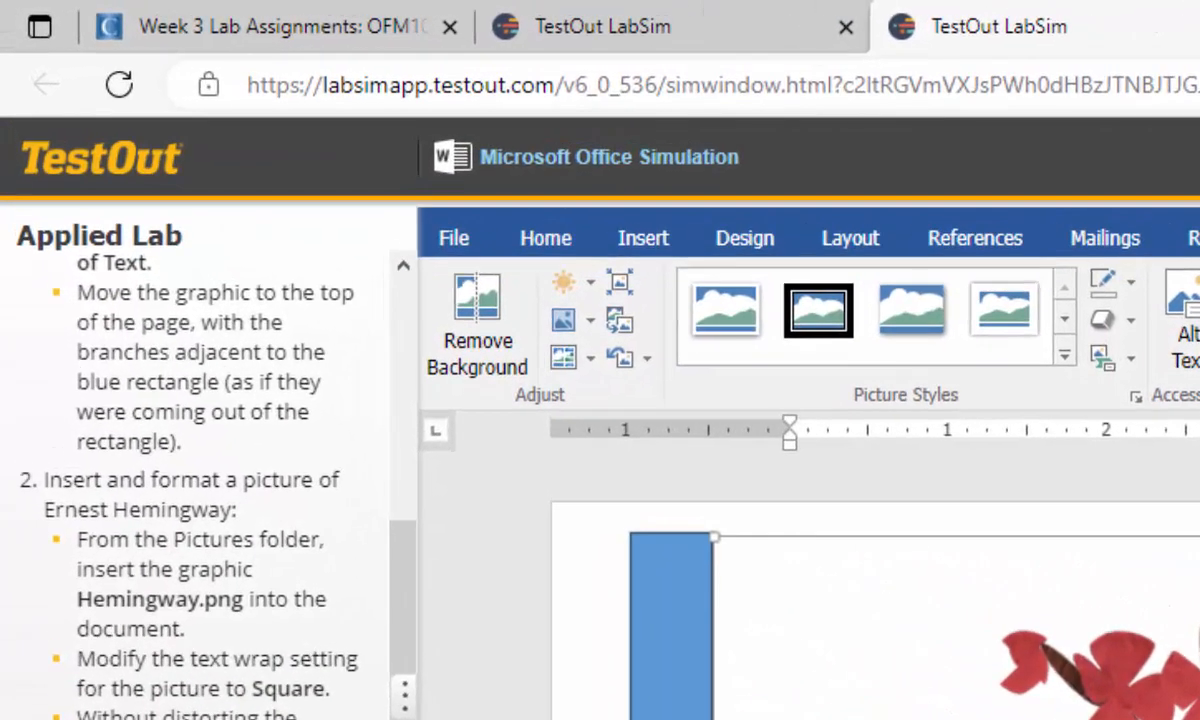
{"action": "scroll", "coordinate": [900, 585], "scroll_direction": "down", "scroll_amount": 3}
{"action": "left_click", "coordinate": [1000, 622]}
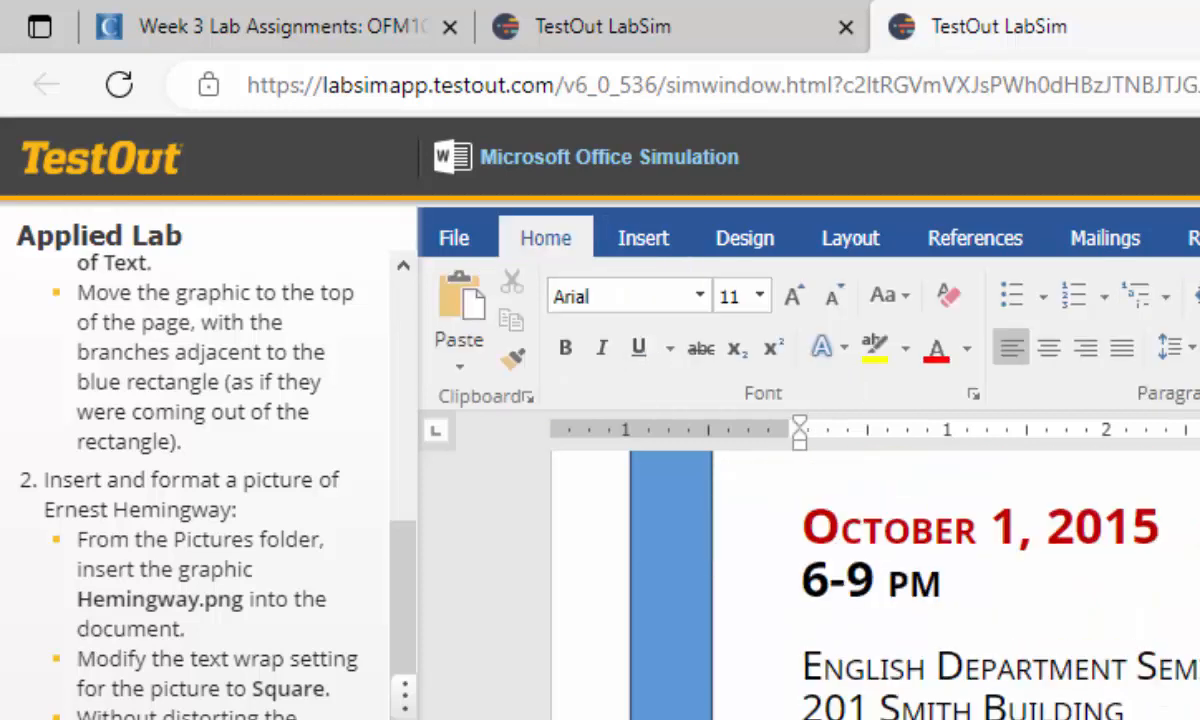
{"action": "left_click", "coordinate": [643, 238]}
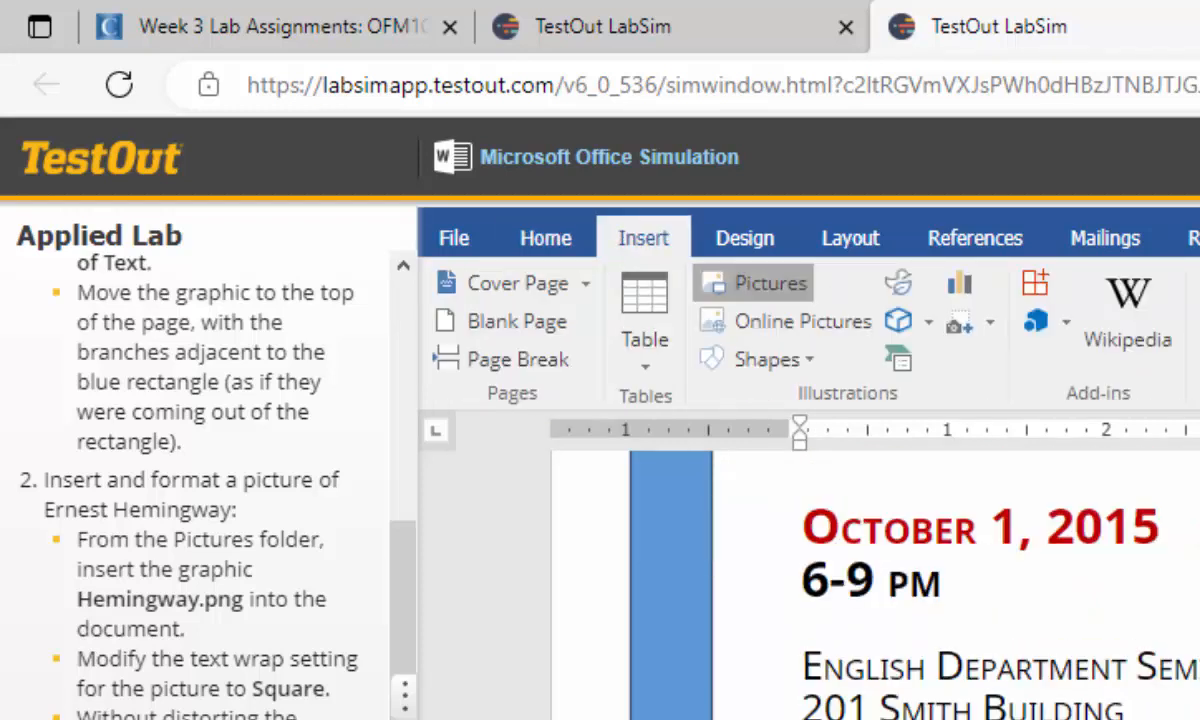
{"action": "left_click", "coordinate": [757, 283]}
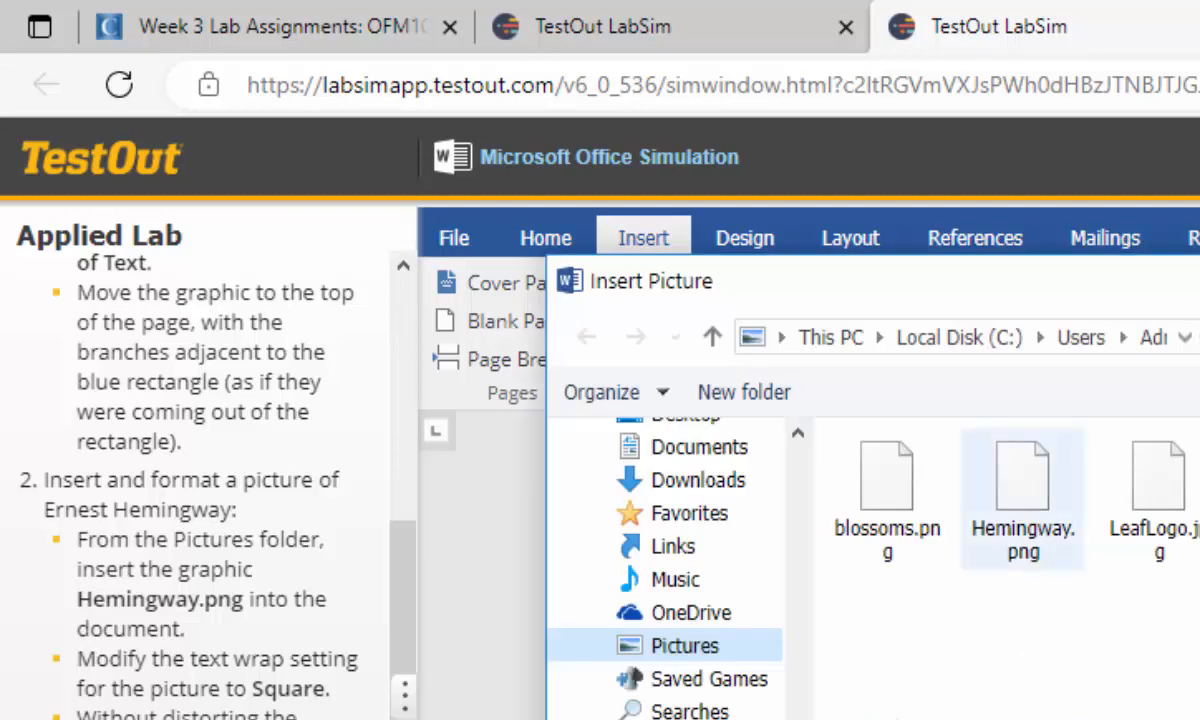
{"action": "left_click", "coordinate": [1022, 499]}
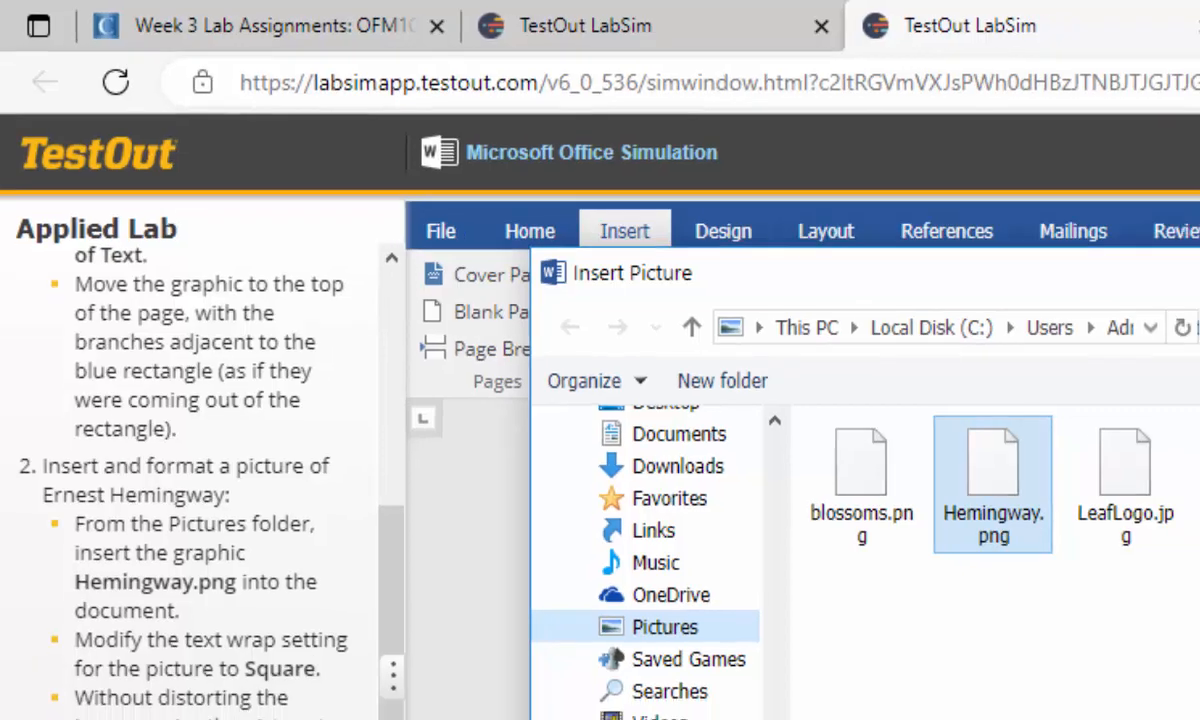
{"action": "left_click", "coordinate": [765, 562]}
Change the Hemingway picture's layout so that the body text wraps around it
{"action": "scroll", "coordinate": [700, 450], "scroll_direction": "down", "scroll_amount": 3}
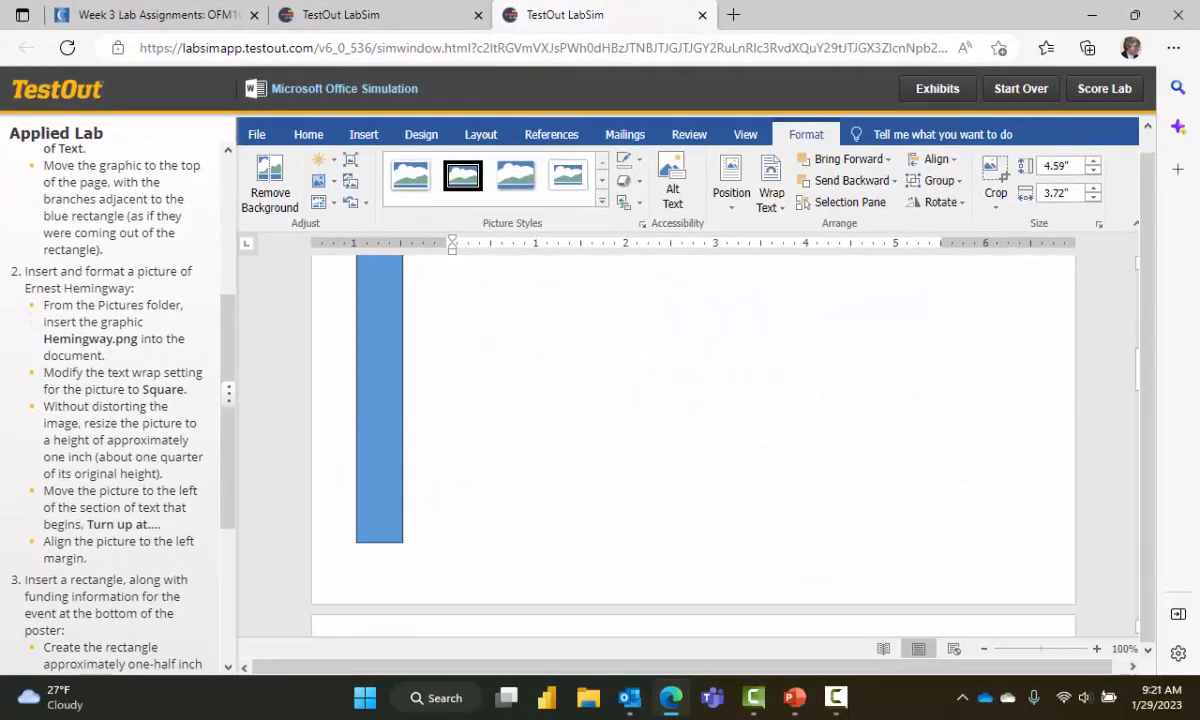
{"action": "scroll", "coordinate": [700, 450], "scroll_direction": "down", "scroll_amount": 5}
{"action": "scroll", "coordinate": [700, 450], "scroll_direction": "up", "scroll_amount": 2}
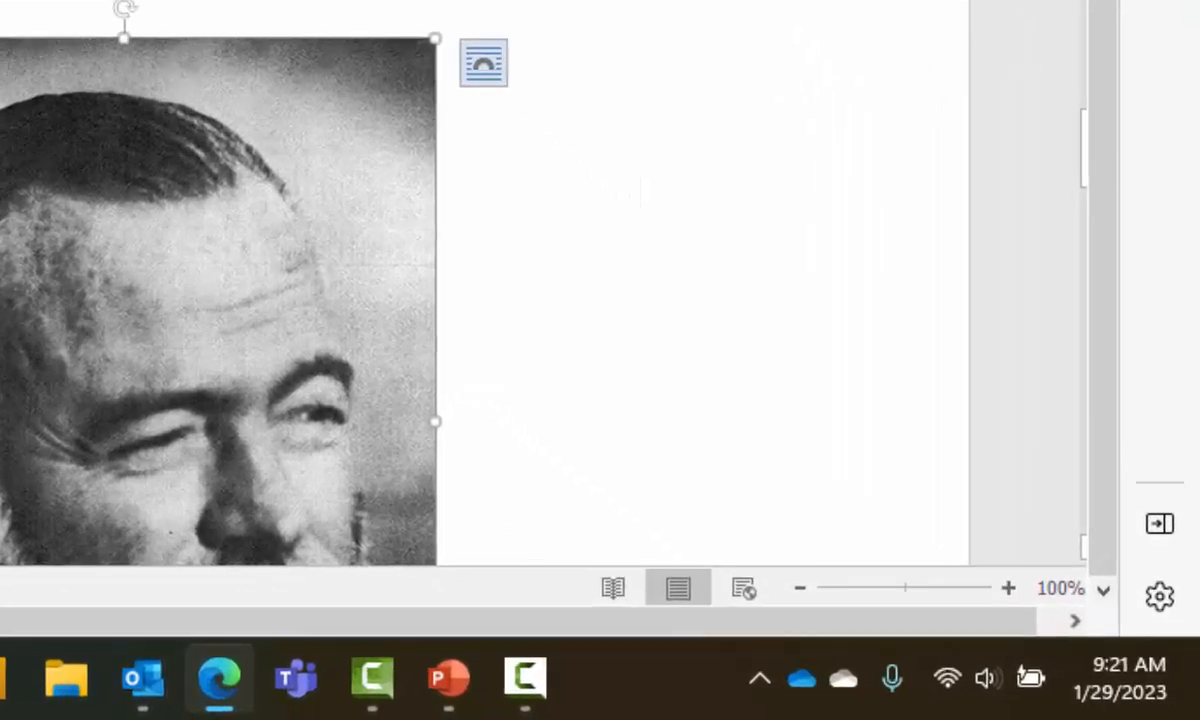
{"action": "left_click", "coordinate": [813, 366]}
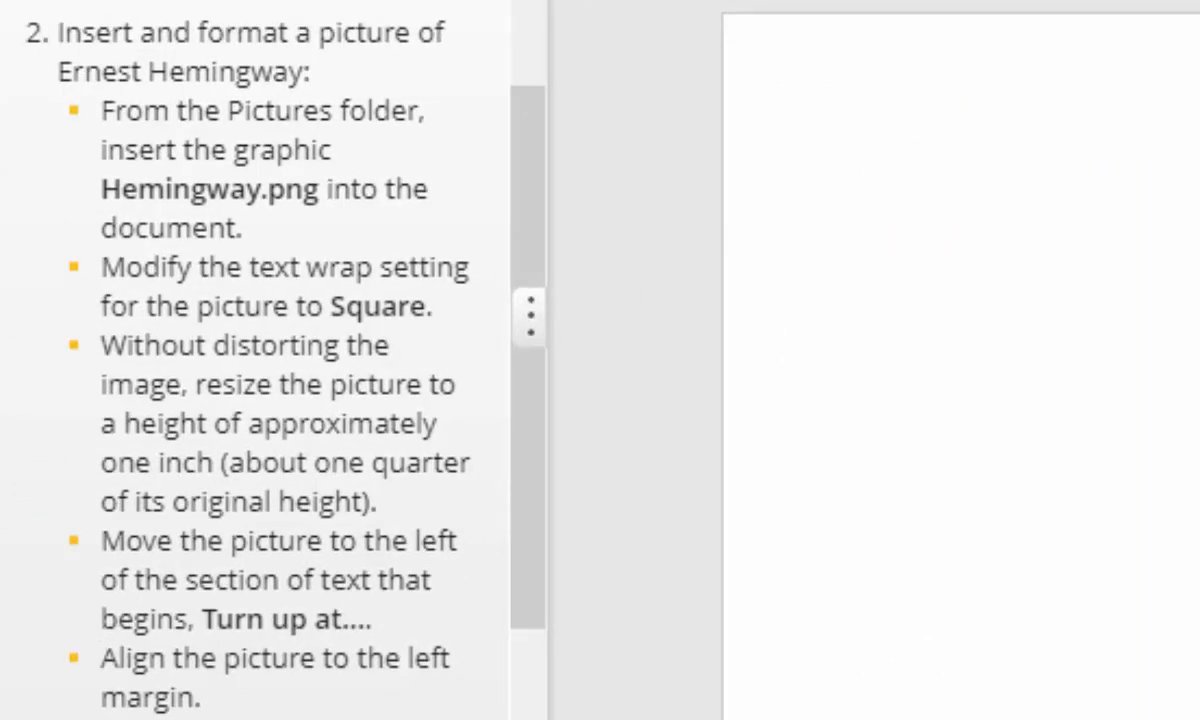
{"action": "scroll", "coordinate": [960, 360], "scroll_direction": "up", "scroll_amount": 8}
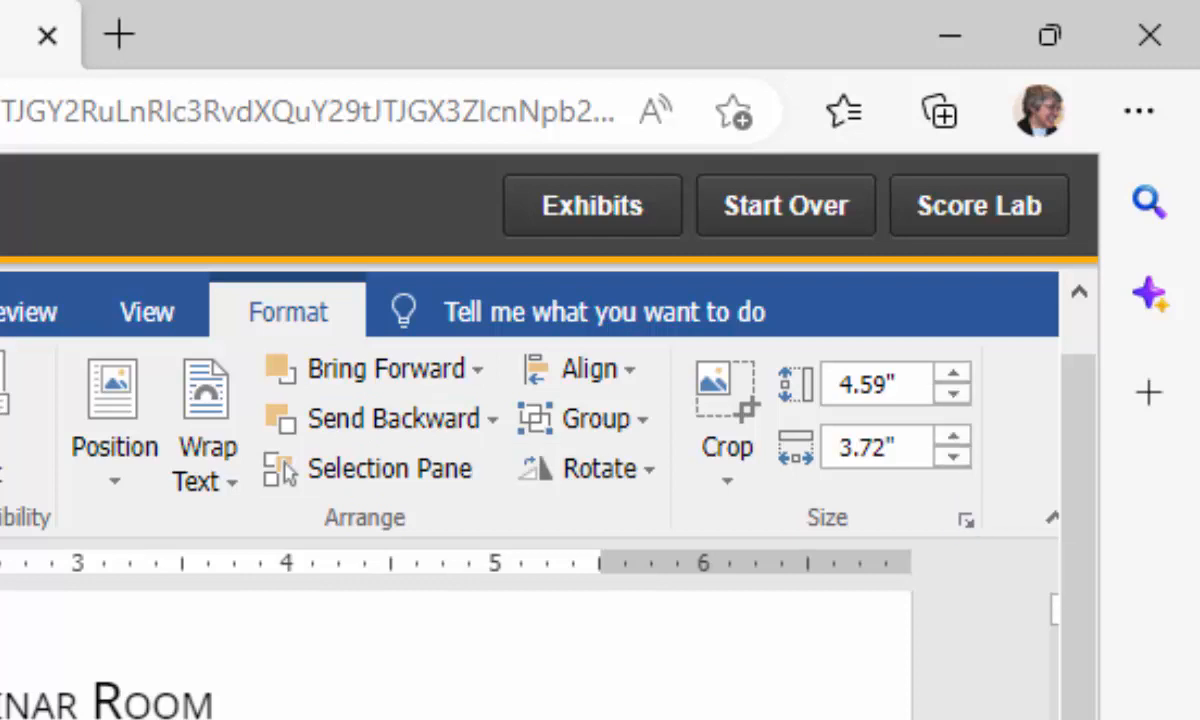
Resize the Hemingway picture proportionally to a height of 1 inch
{"action": "left_click", "coordinate": [909, 385]}
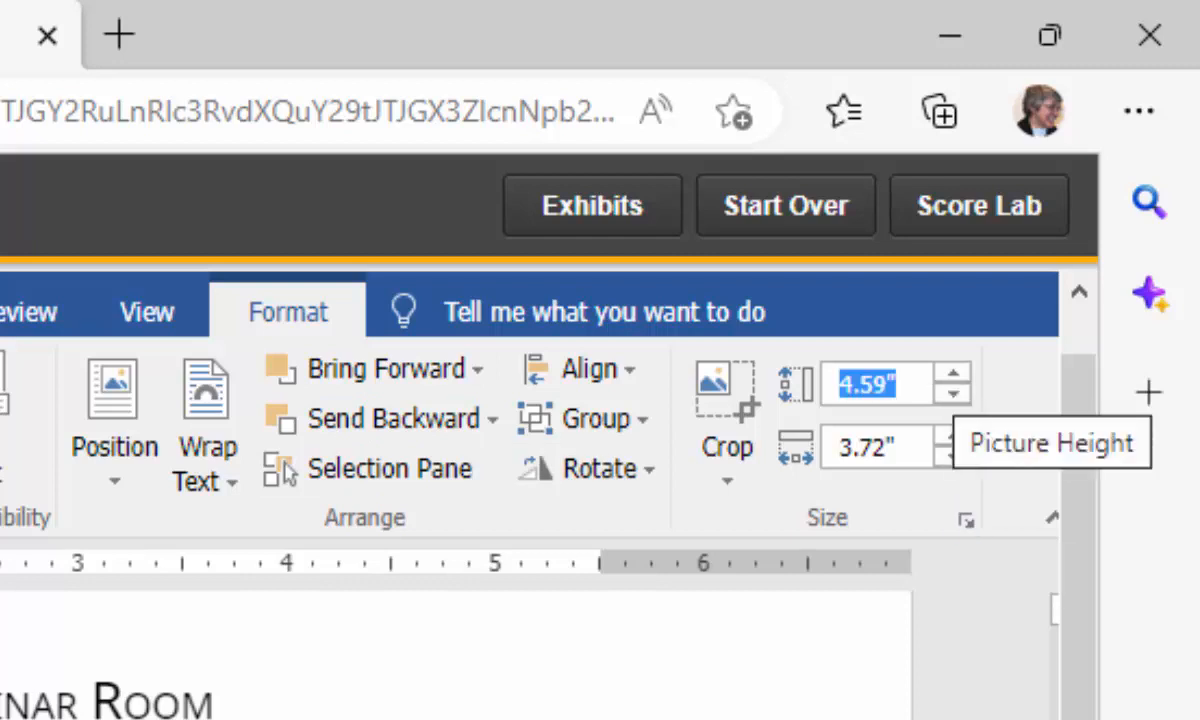
{"action": "type", "text": "1"}
{"action": "key", "text": "Return"}
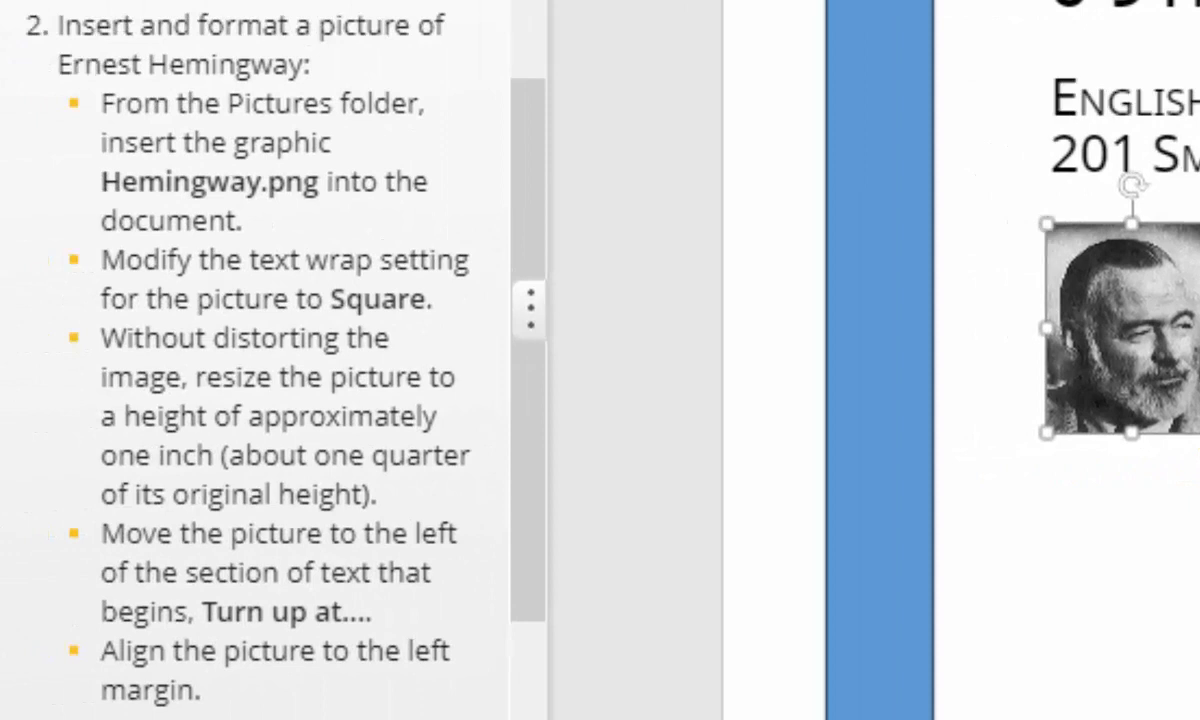
{"action": "key", "text": "Escape"}
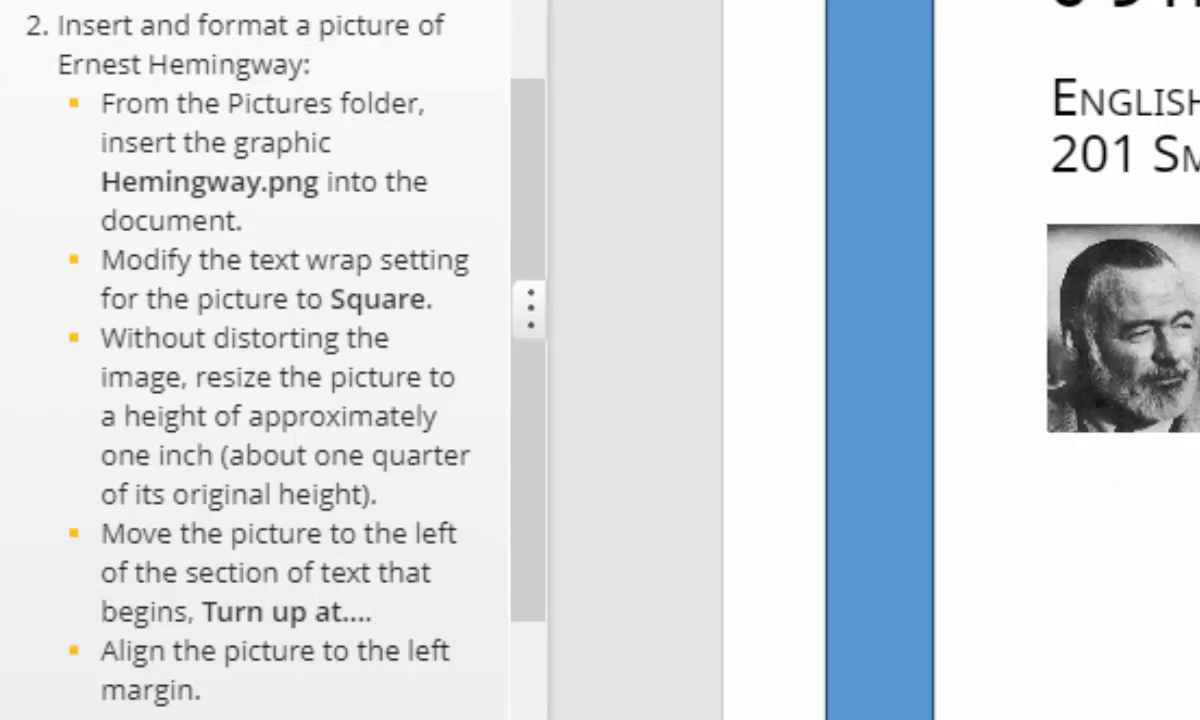
Set the Hemingway picture's horizontal position to Left alignment relative to the Margin
{"action": "left_click", "coordinate": [1132, 328]}
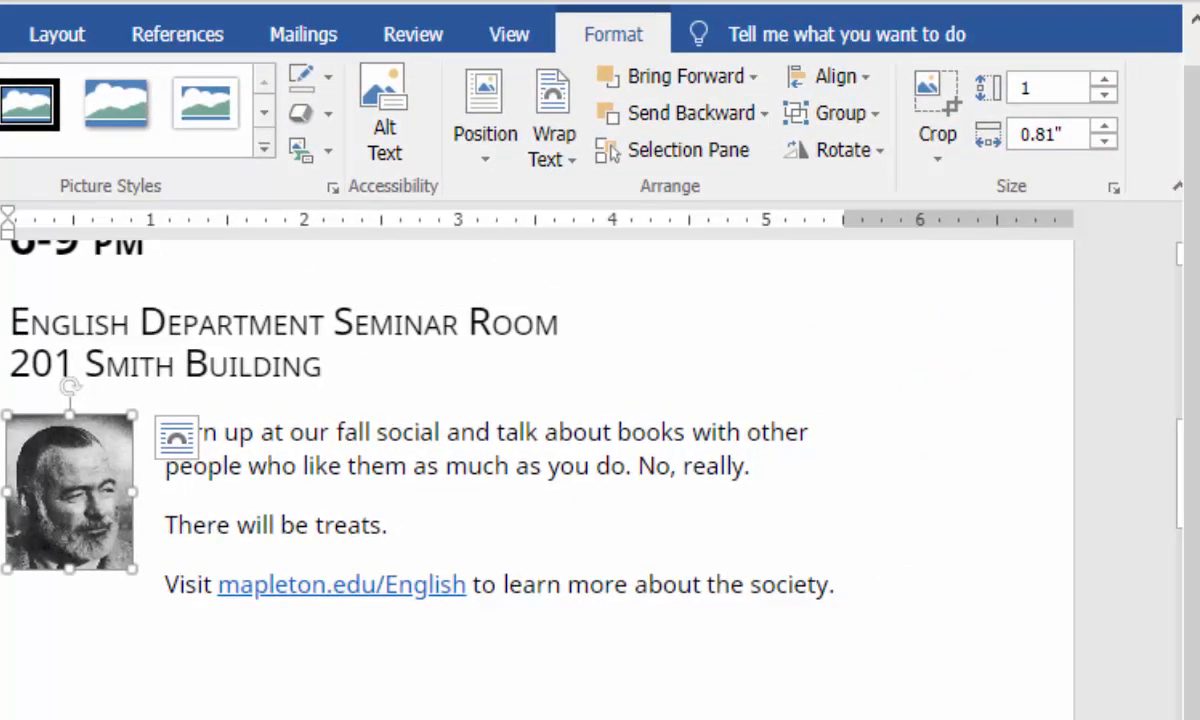
{"action": "left_click", "coordinate": [554, 134]}
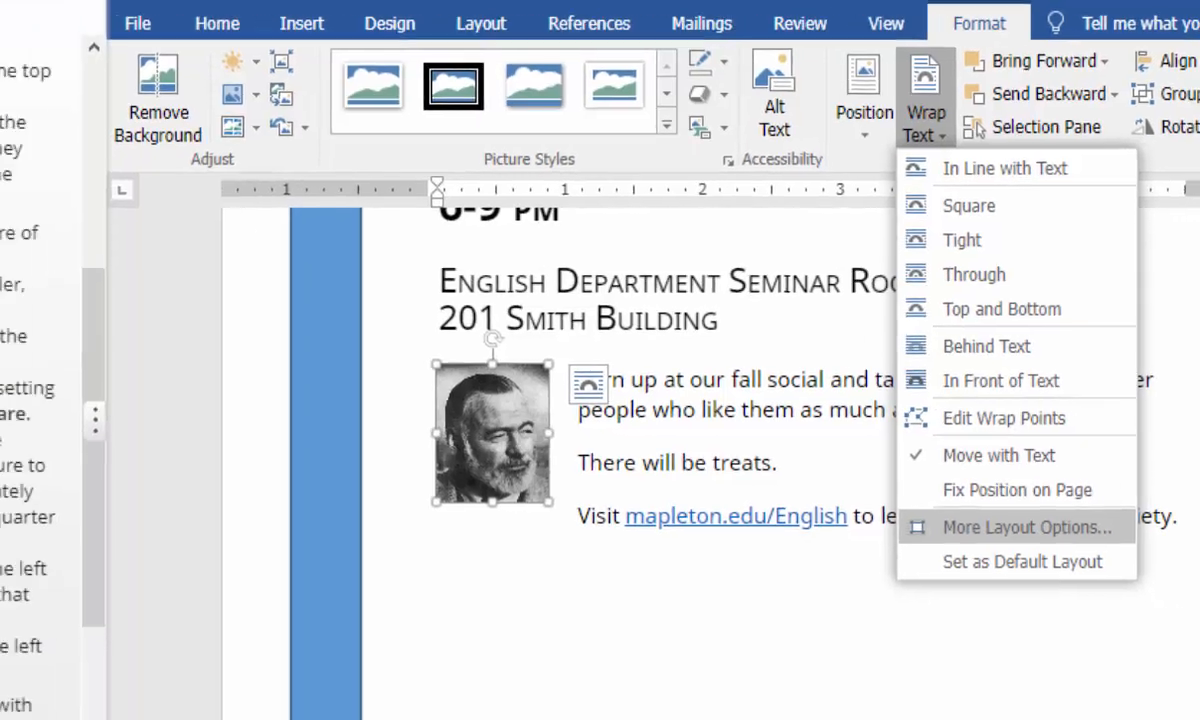
{"action": "left_click", "coordinate": [667, 597]}
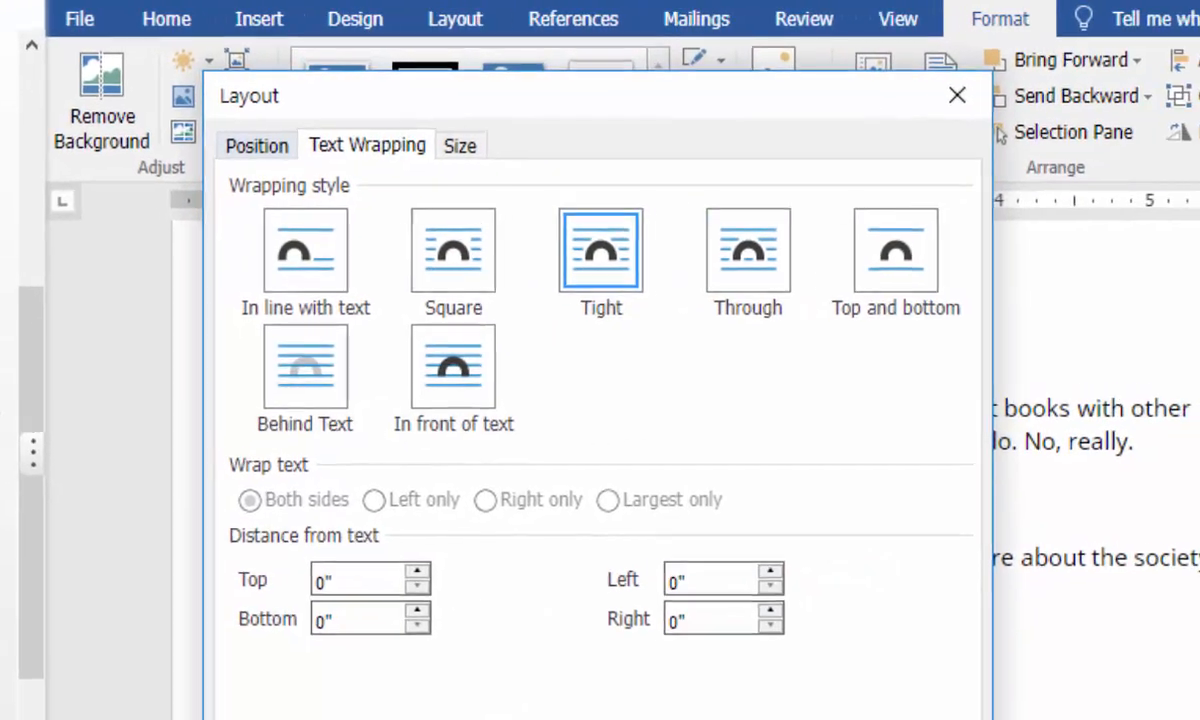
{"action": "left_click", "coordinate": [522, 127]}
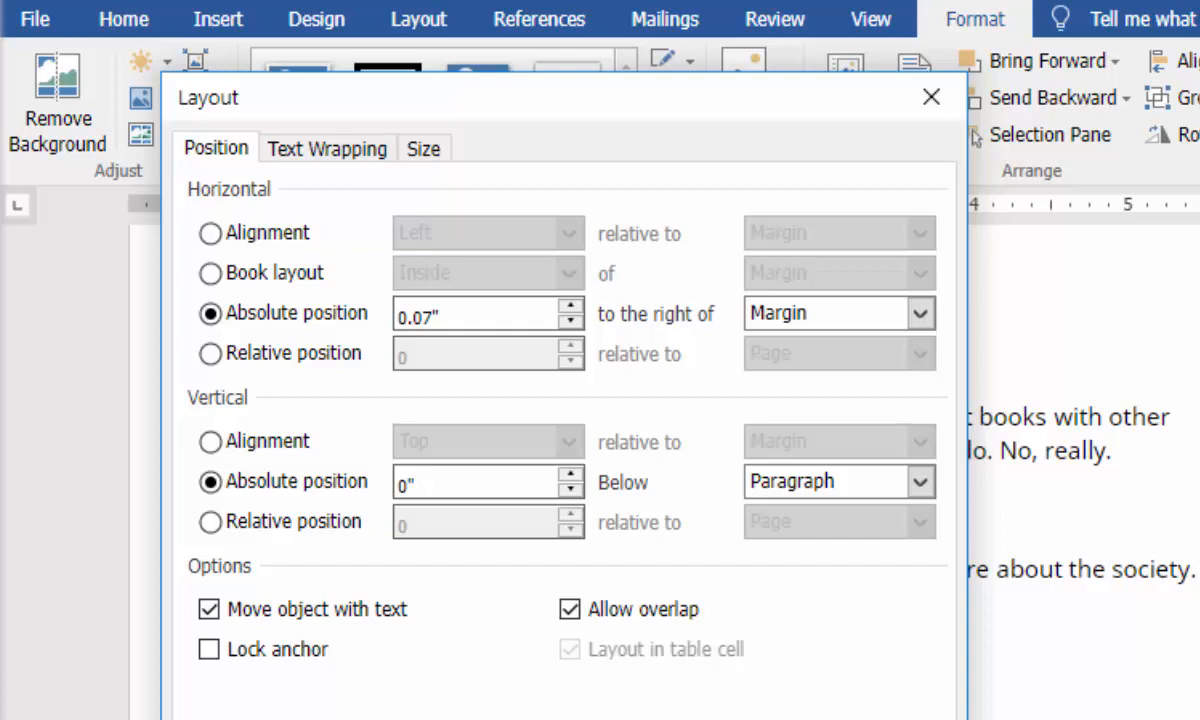
{"action": "left_click", "coordinate": [210, 234]}
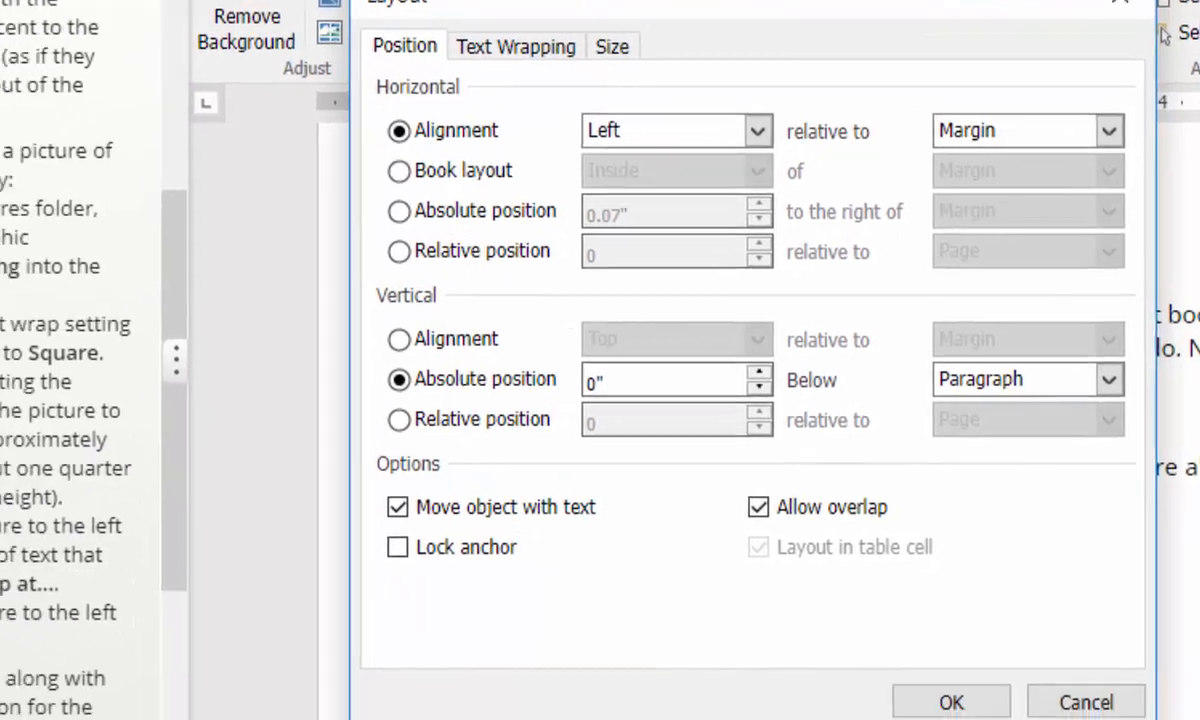
{"action": "left_click", "coordinate": [951, 702]}
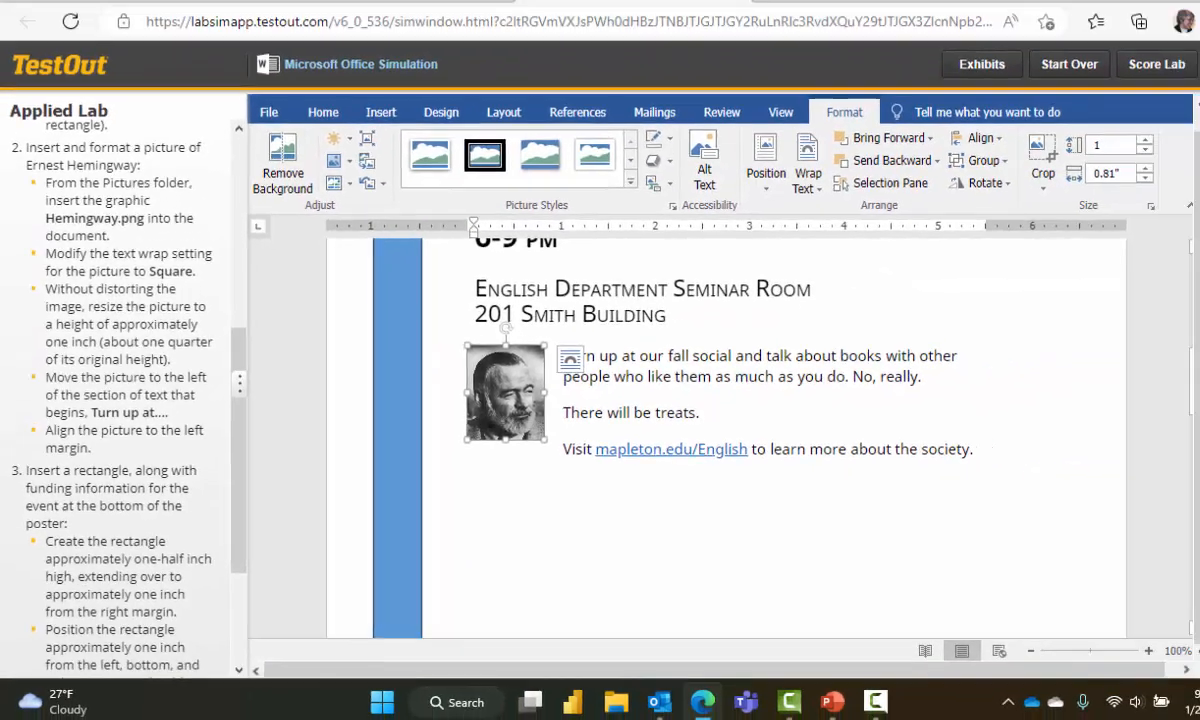
Draw a rectangle about 6.07 inches wide and 0.5 inch high near the top of the blank second page
{"action": "left_click", "coordinate": [1085, 470]}
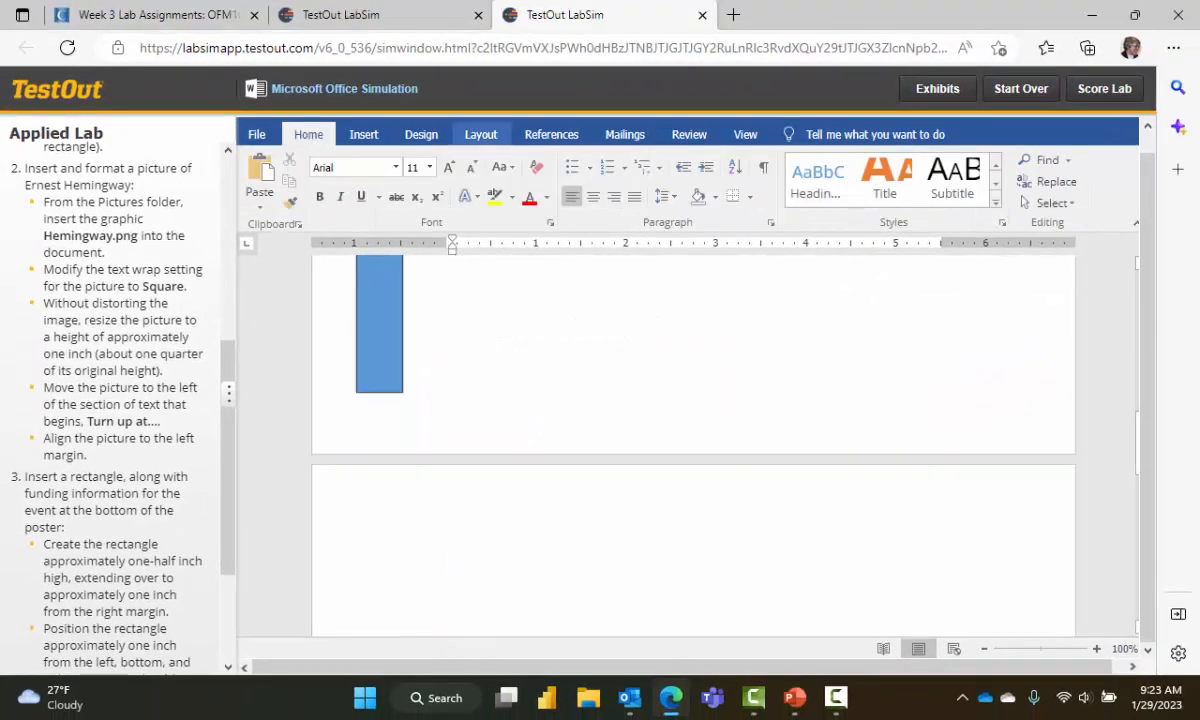
{"action": "left_click", "coordinate": [364, 134]}
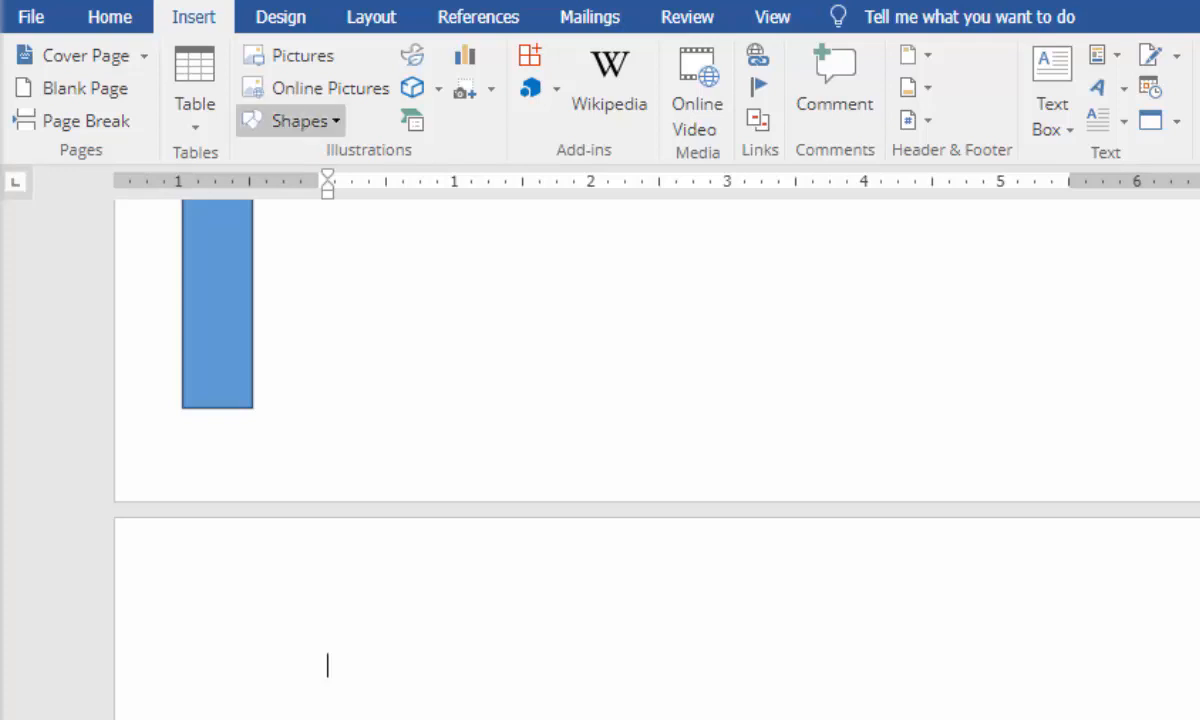
{"action": "left_click", "coordinate": [300, 120]}
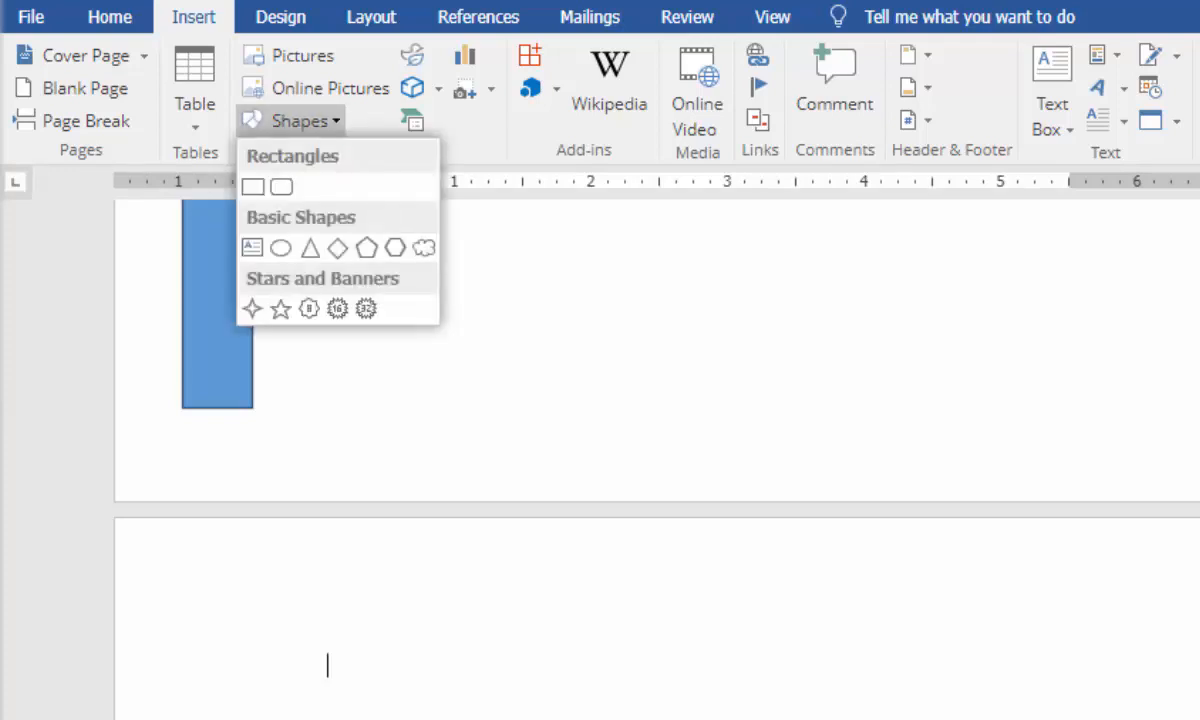
{"action": "left_click", "coordinate": [252, 186]}
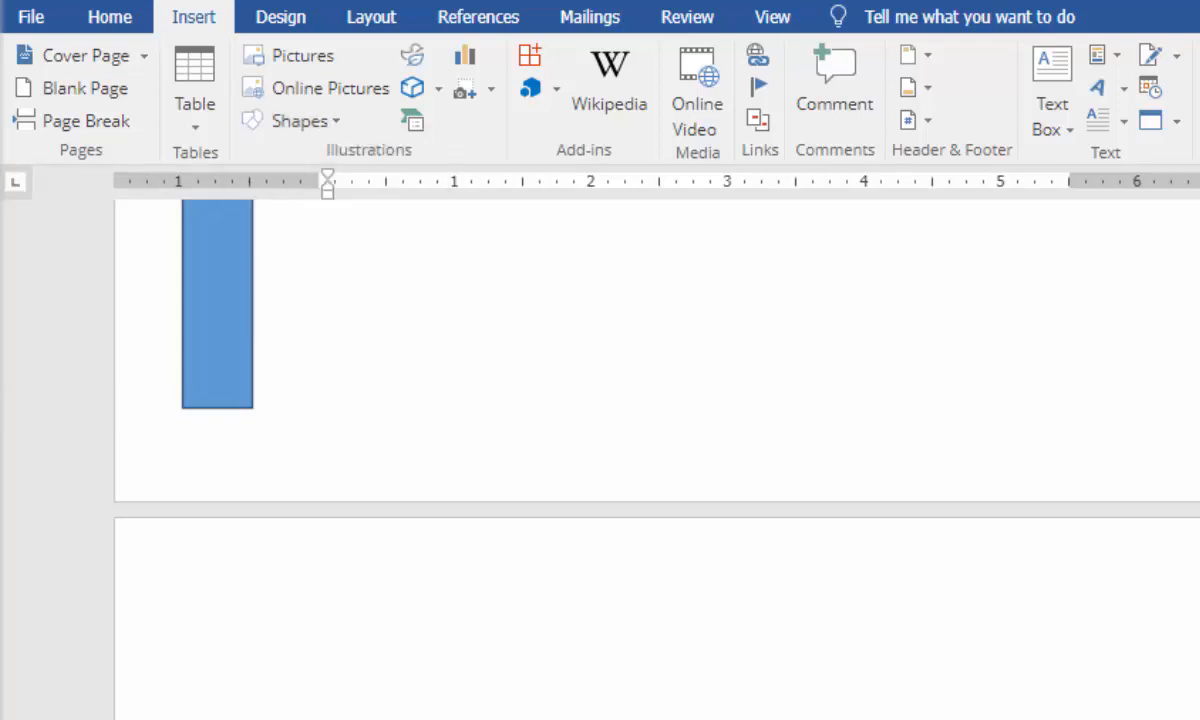
{"action": "mouse_move", "coordinate": [216, 604]}
{"action": "left_mouse_down"}
{"action": "mouse_move", "coordinate": [1053, 696]}
{"action": "mouse_move", "coordinate": [1048, 678]}
{"action": "left_mouse_up"}
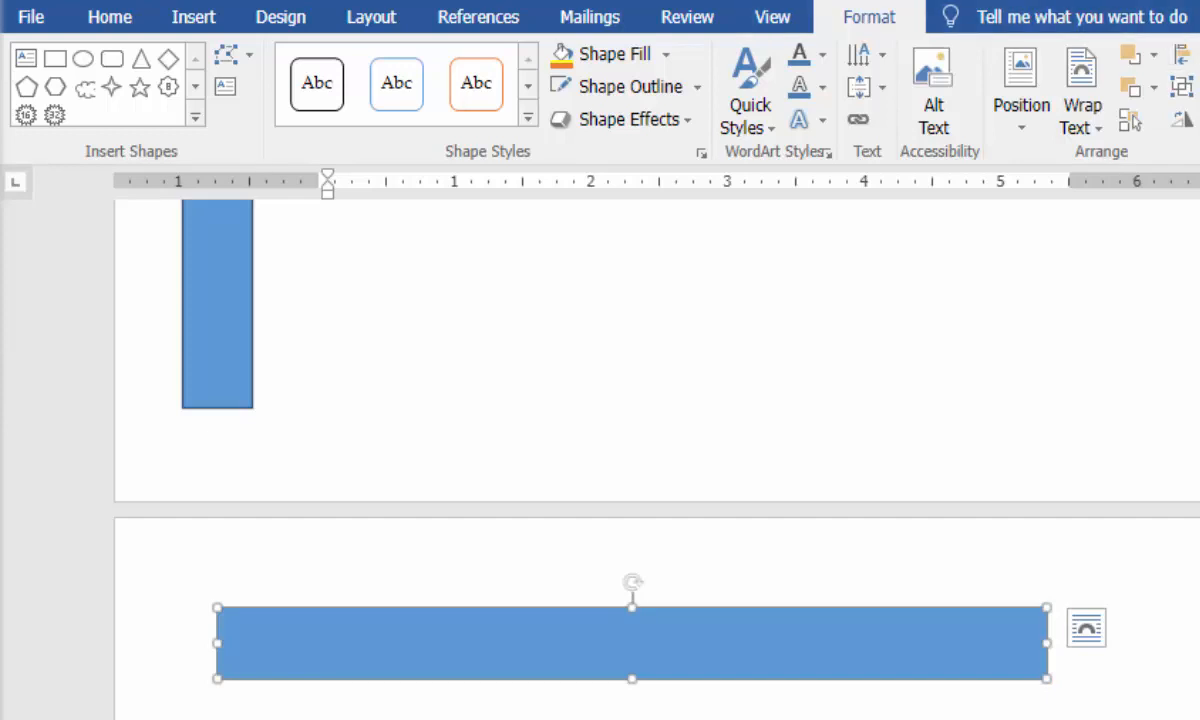
{"action": "key", "text": "Return"}
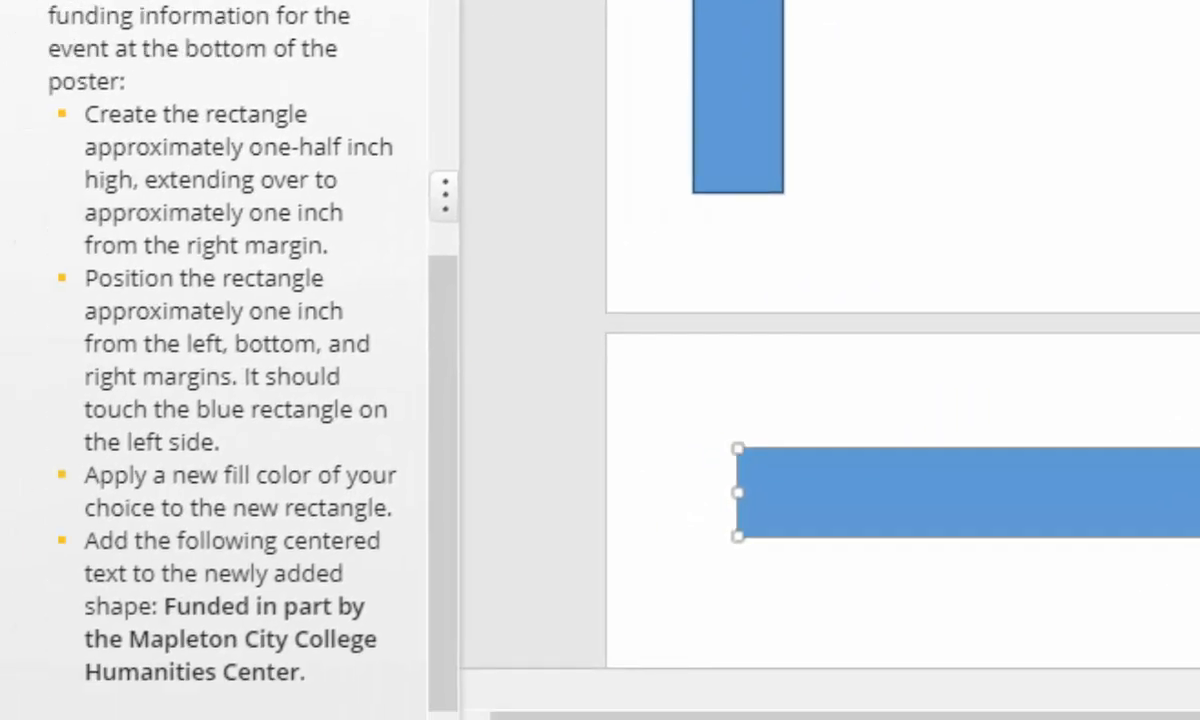
Move the new rectangle to the bottom of the first page, touching the vertical blue bar, and fill it with standard orange
{"action": "left_click_drag", "start_coordinate": [960, 492], "coordinate": [1007, 148]}
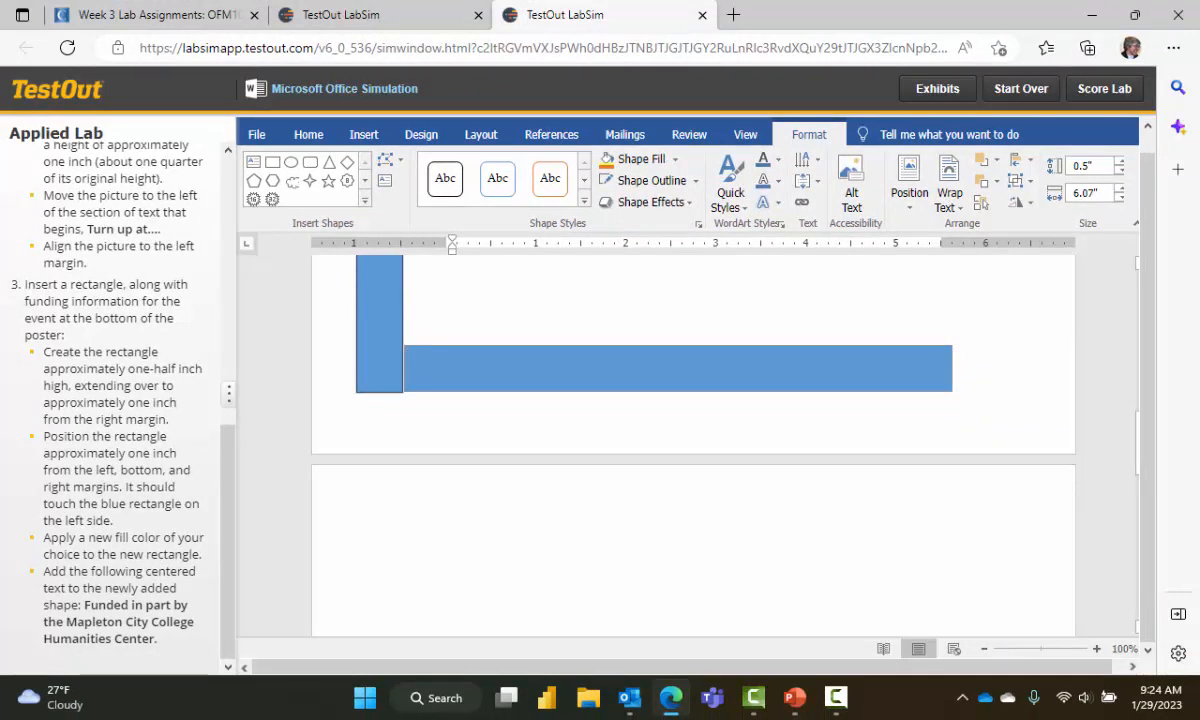
{"action": "left_click_drag", "start_coordinate": [678, 368], "coordinate": [675, 368]}
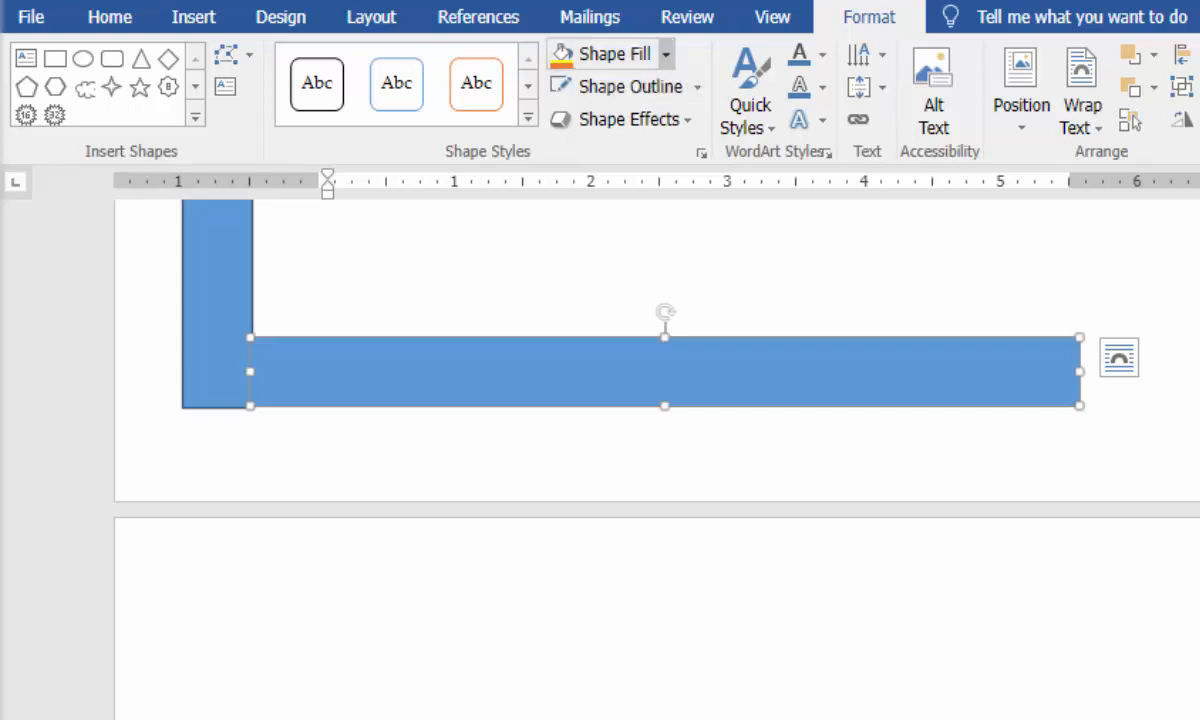
{"action": "left_click", "coordinate": [625, 53]}
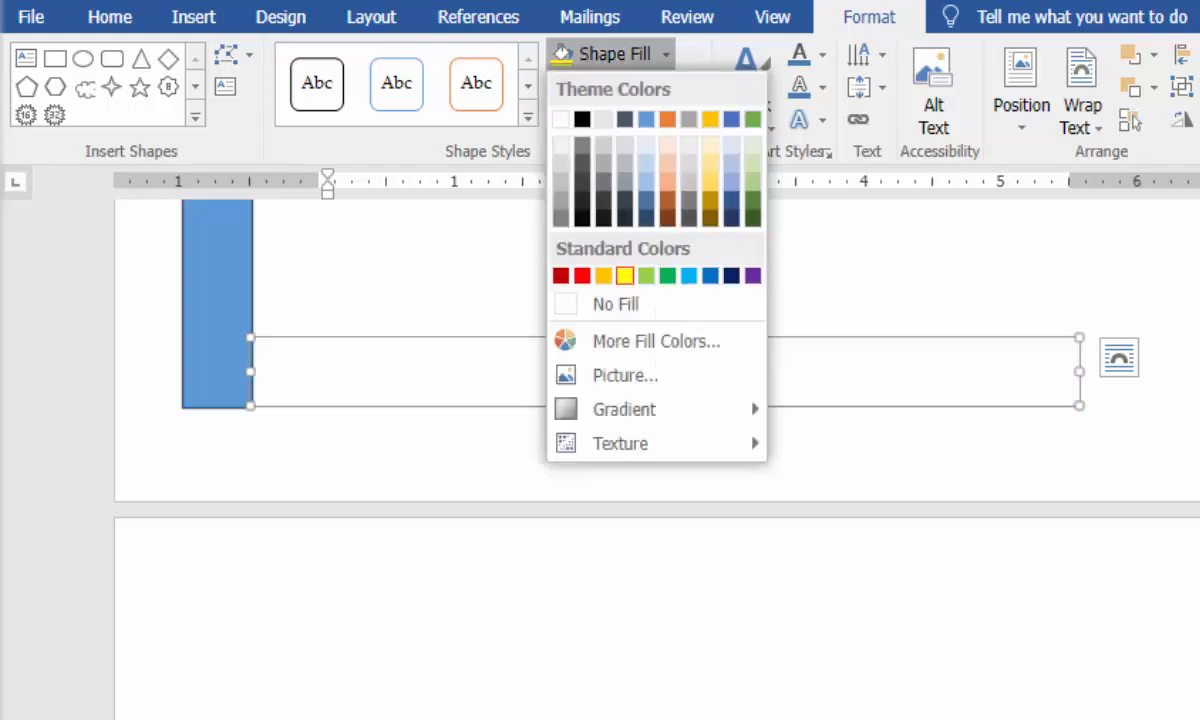
{"action": "left_click", "coordinate": [603, 275]}
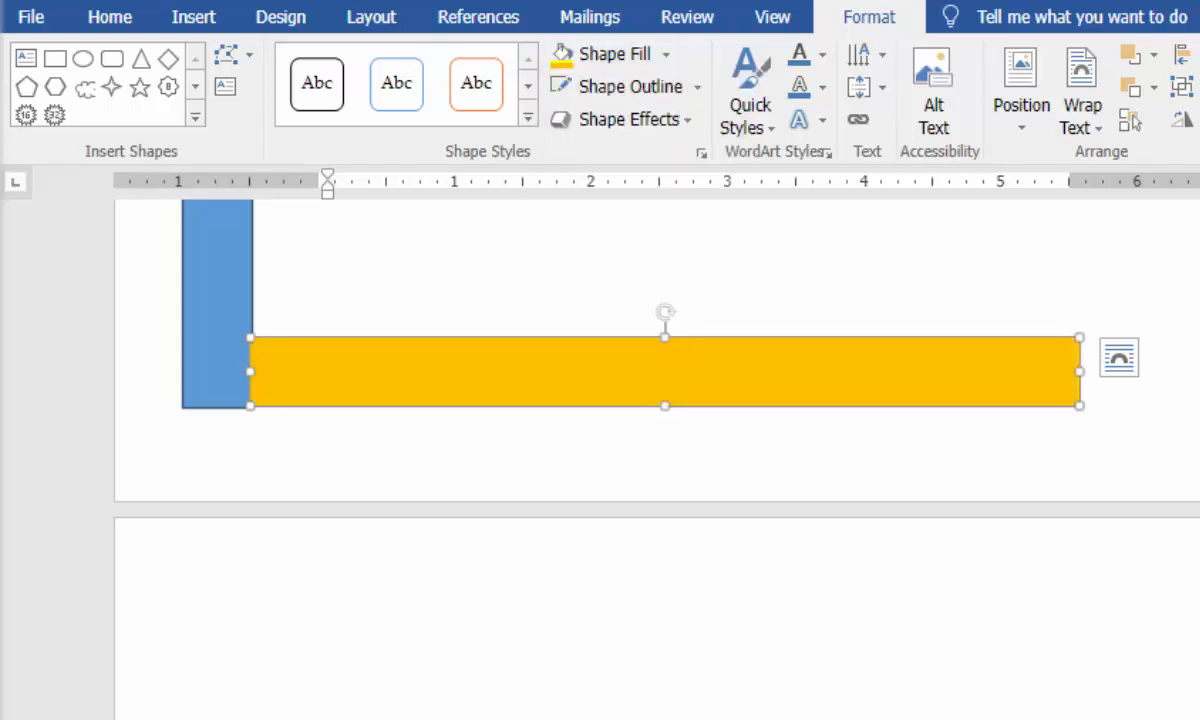
Add the text "Funded in part by the Mapleton City College Humaities Center" inside the new rectangle
{"action": "right_click", "coordinate": [400, 370]}
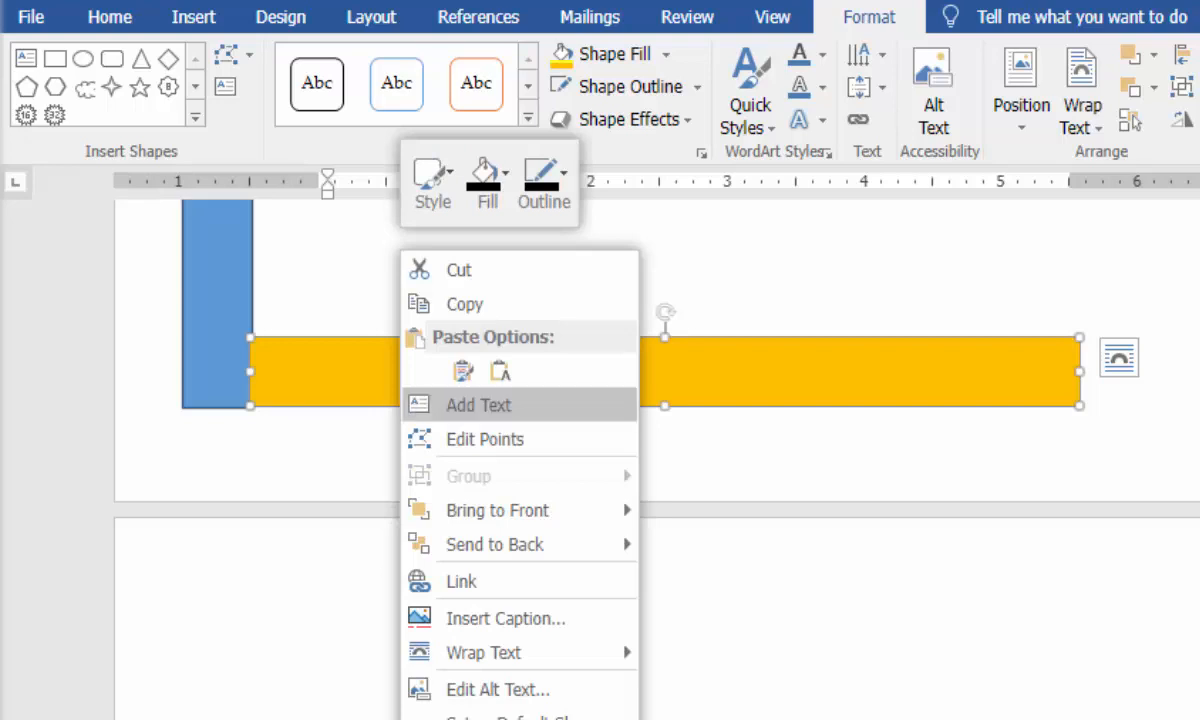
{"action": "left_click", "coordinate": [478, 404]}
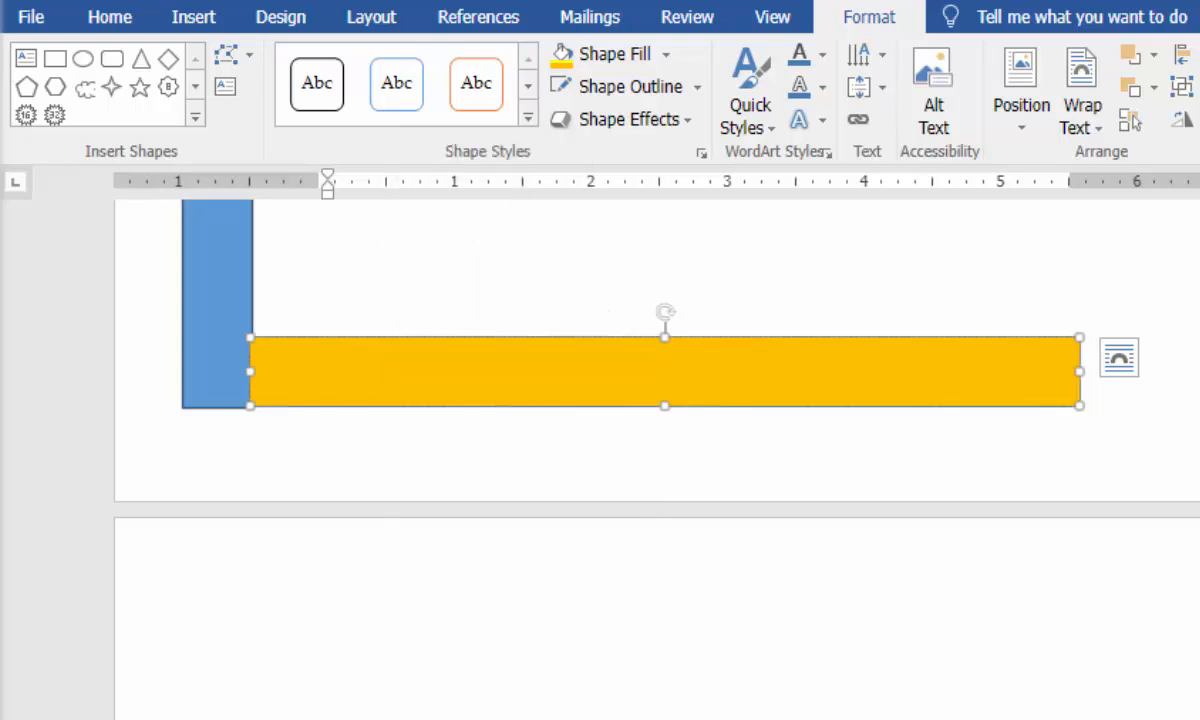
{"action": "type", "text": "Funded in "}
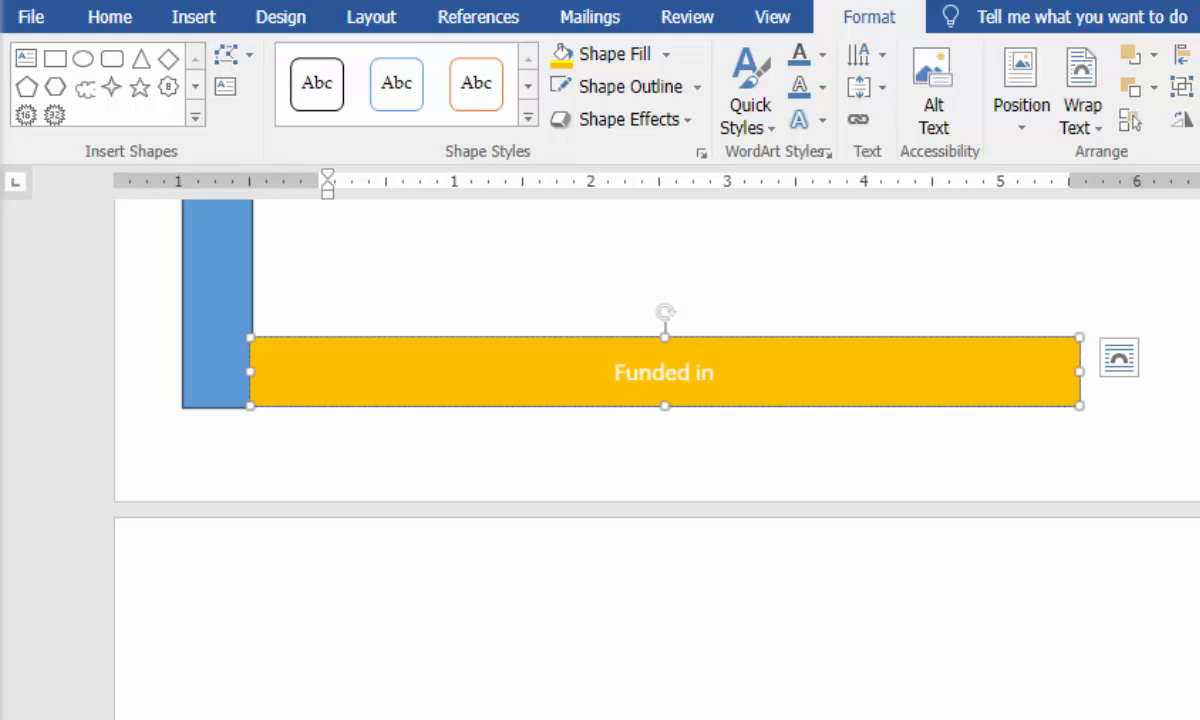
{"action": "type", "text": "part by"}
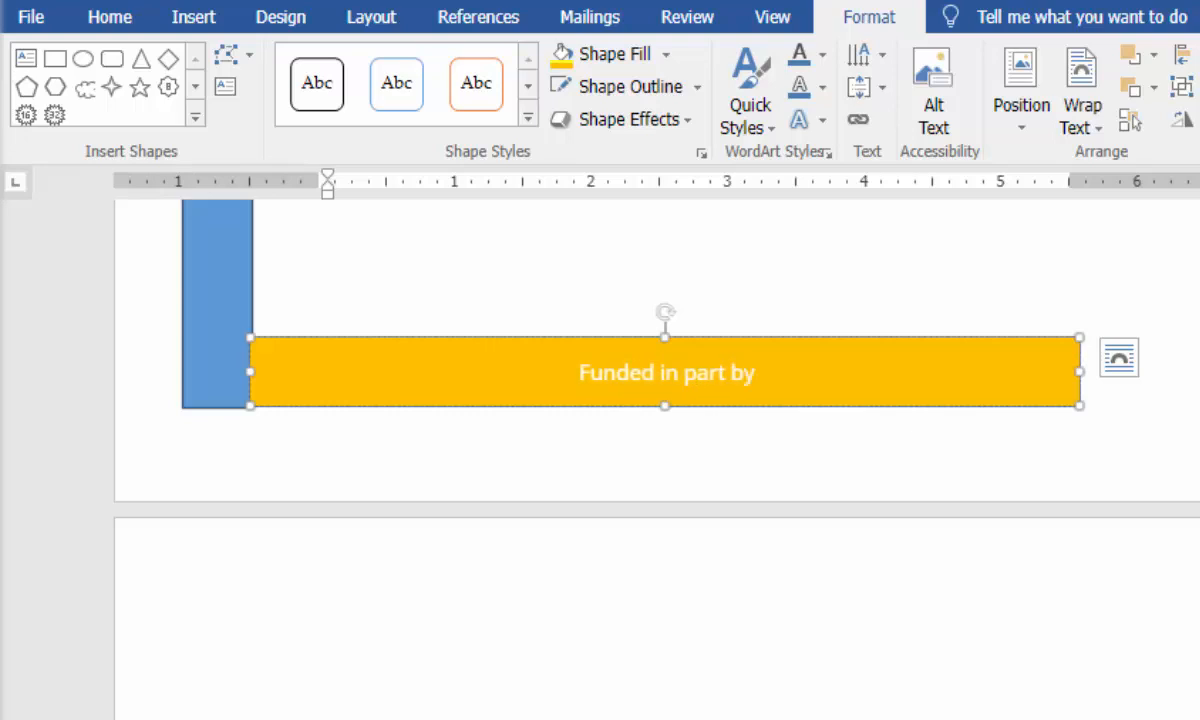
{"action": "type", "text": " the M"}
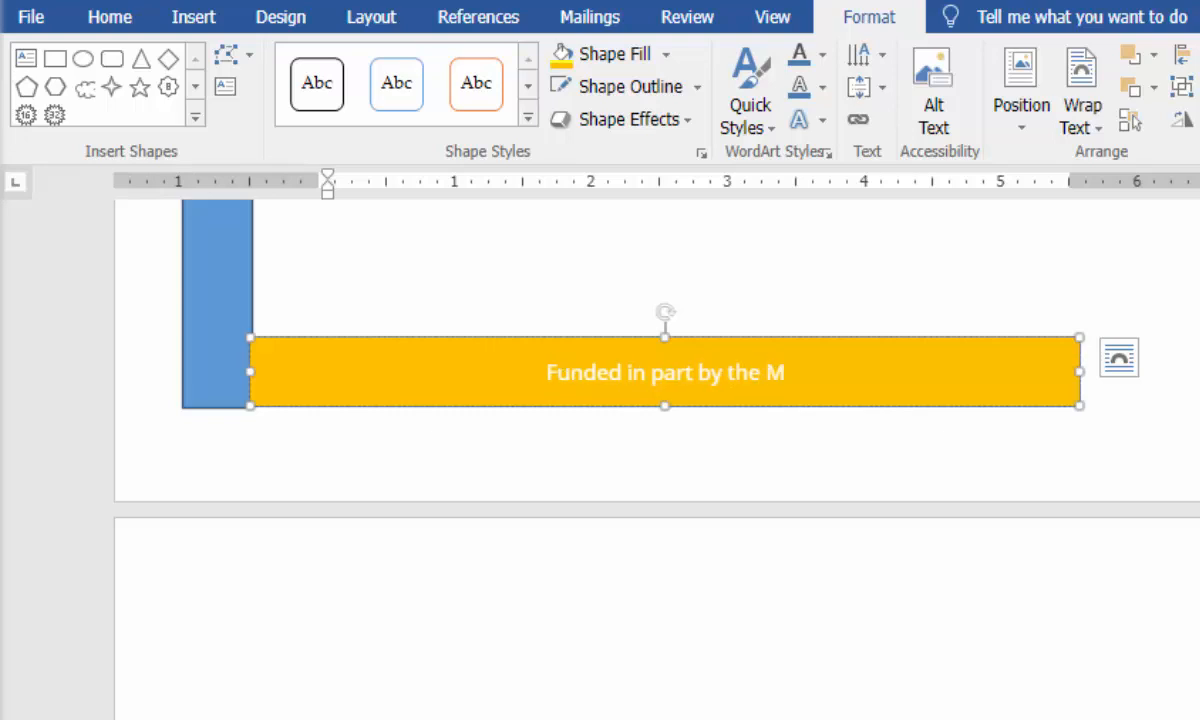
{"action": "type", "text": "aplet"}
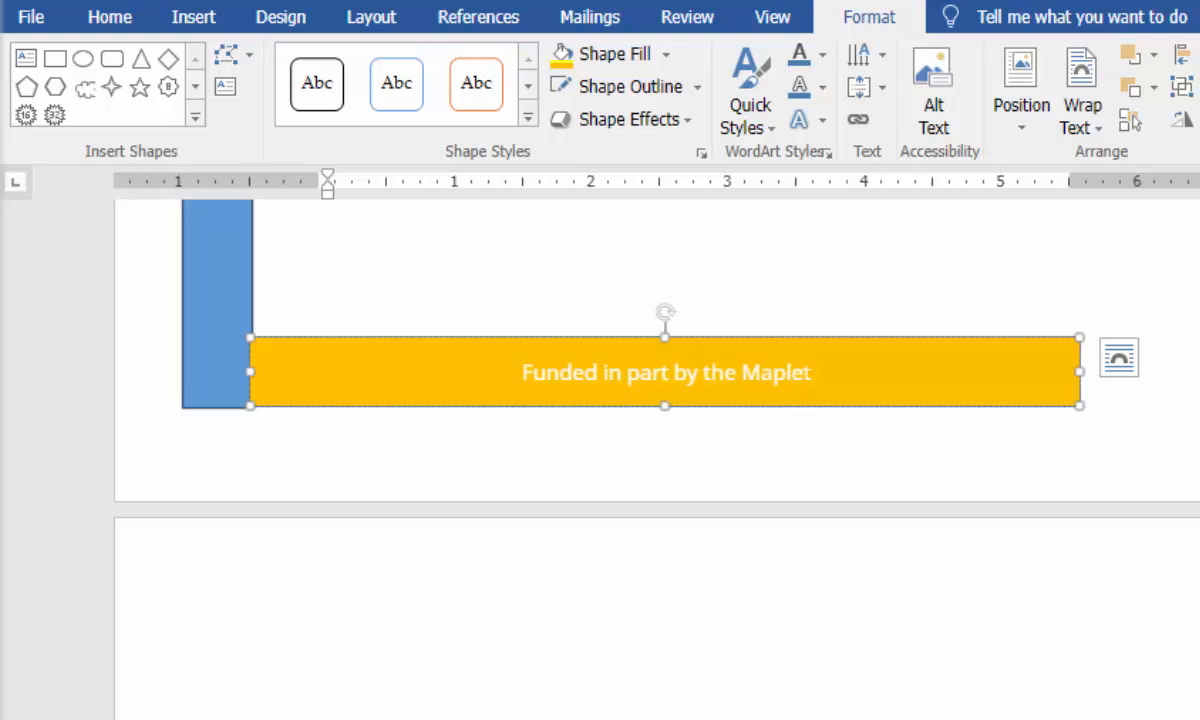
{"action": "type", "text": "on Ci"}
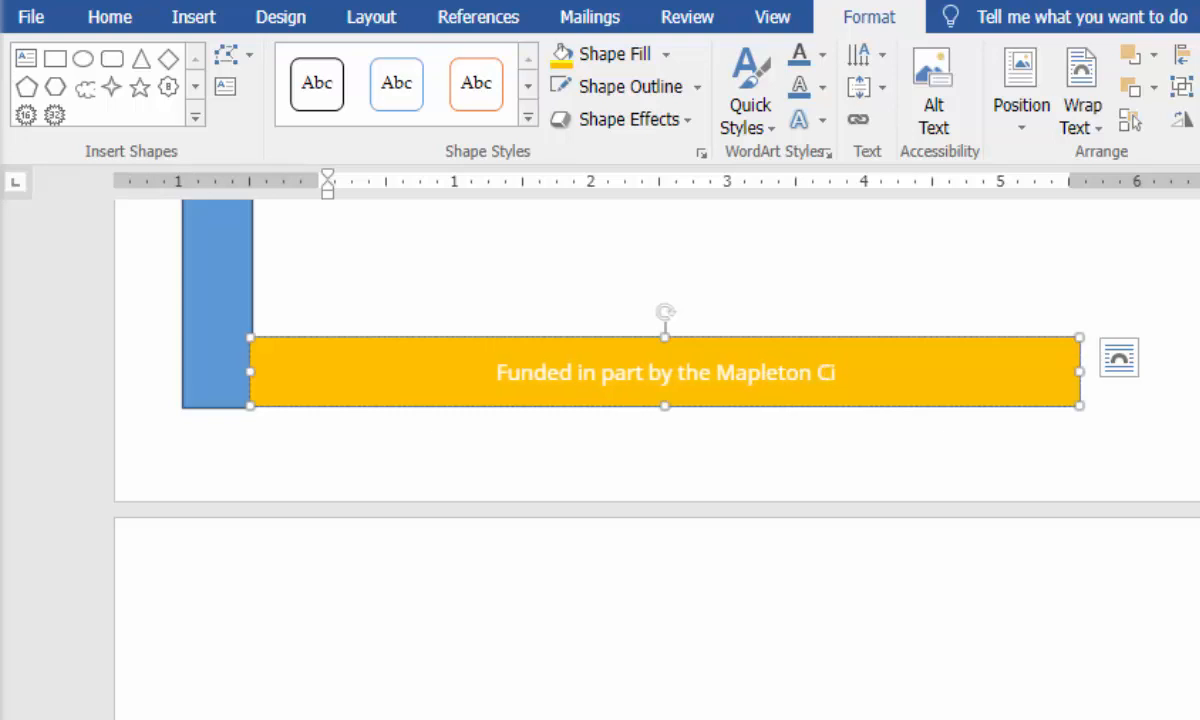
{"action": "type", "text": "ty College H"}
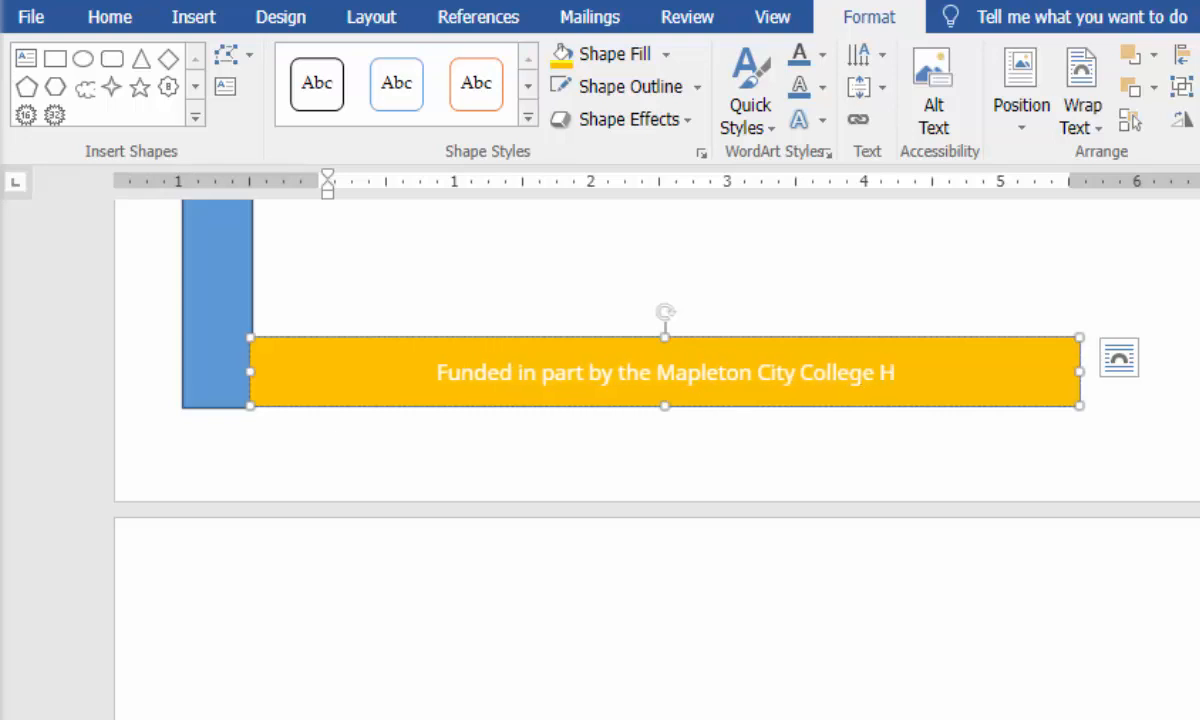
{"action": "type", "text": "umanties Cen"}
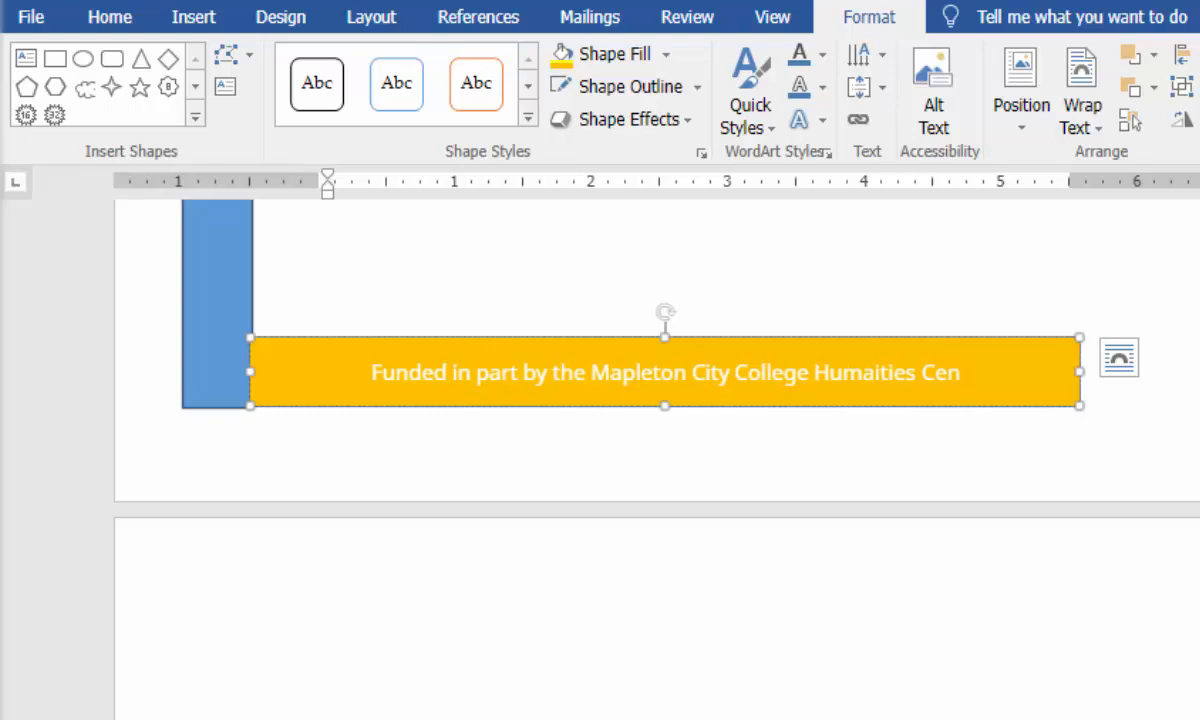
{"action": "type", "text": "ter"}
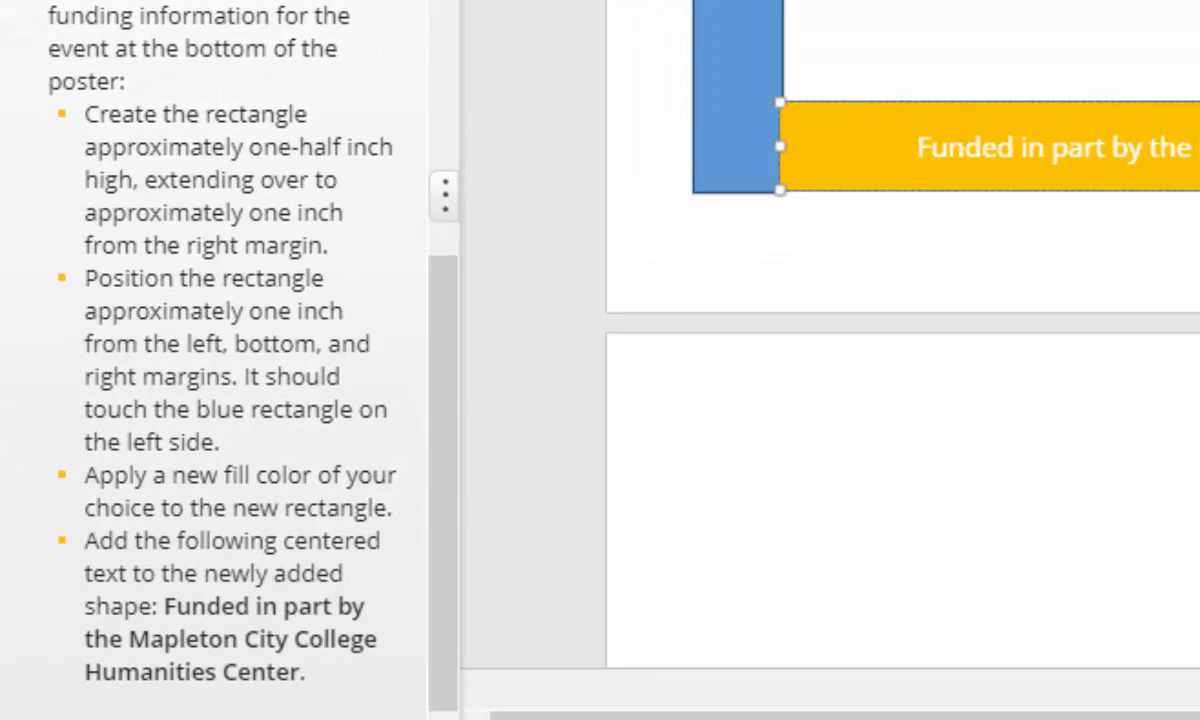
{"action": "key", "text": "Escape"}
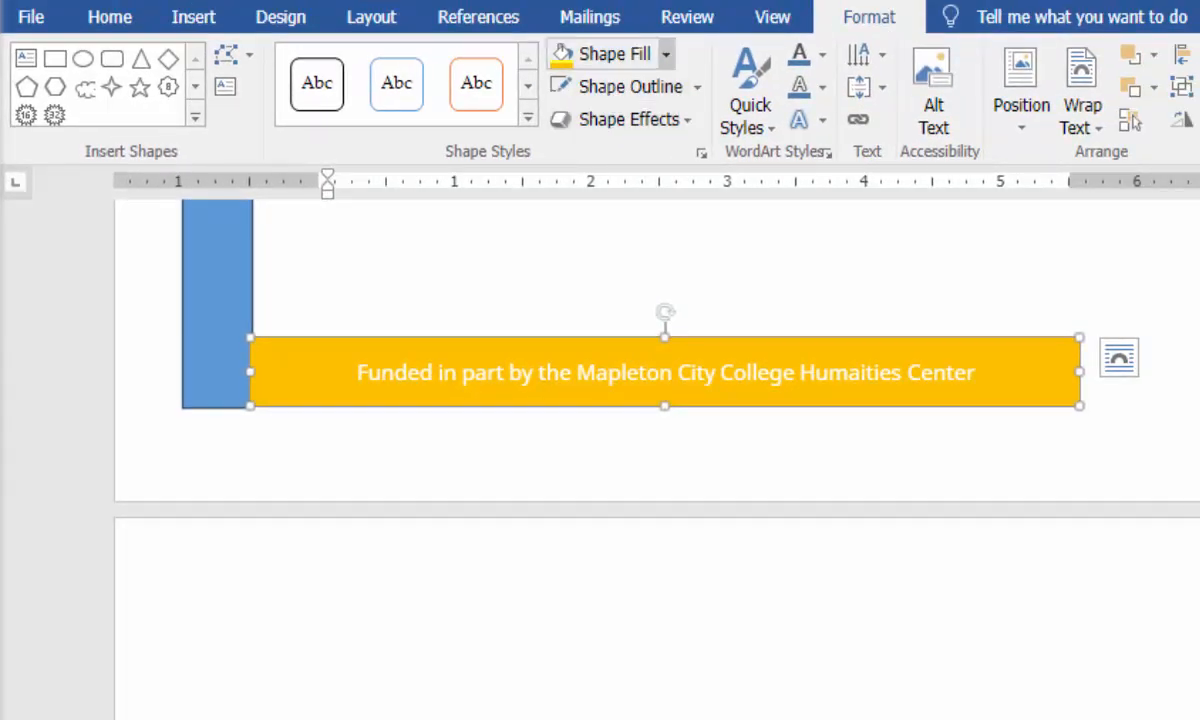
Change the funding rectangle's fill to the standard dark blue
{"action": "left_click", "coordinate": [562, 52]}
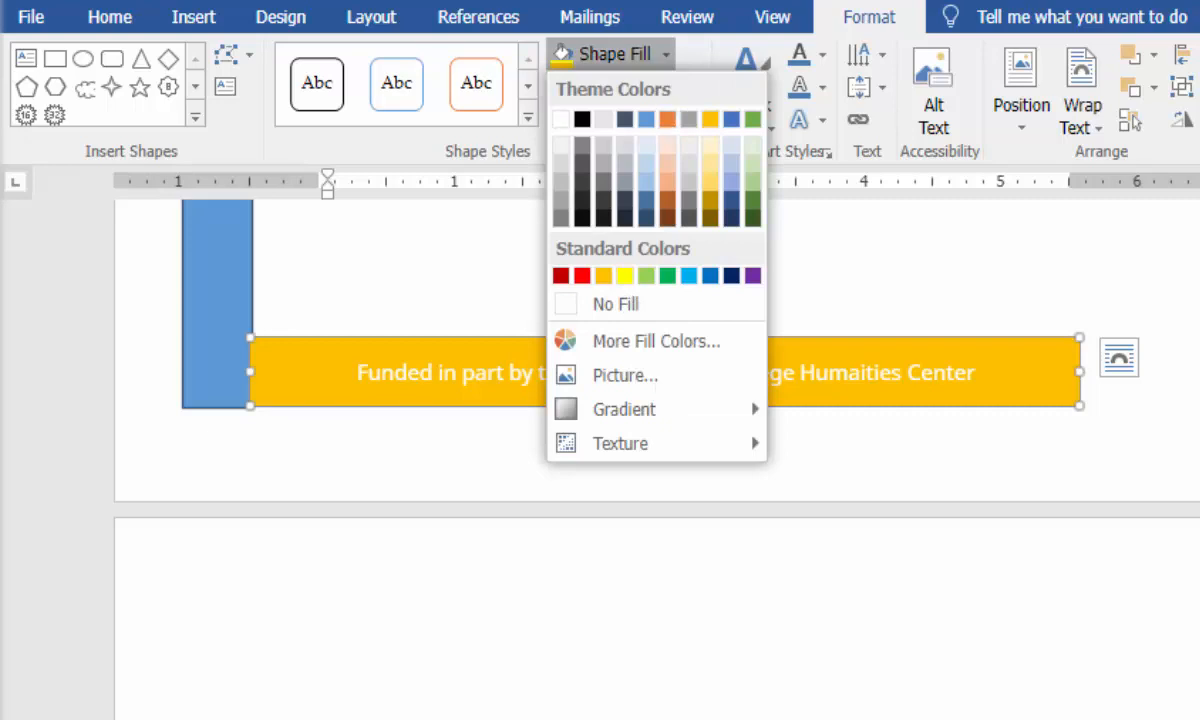
{"action": "left_click", "coordinate": [731, 275]}
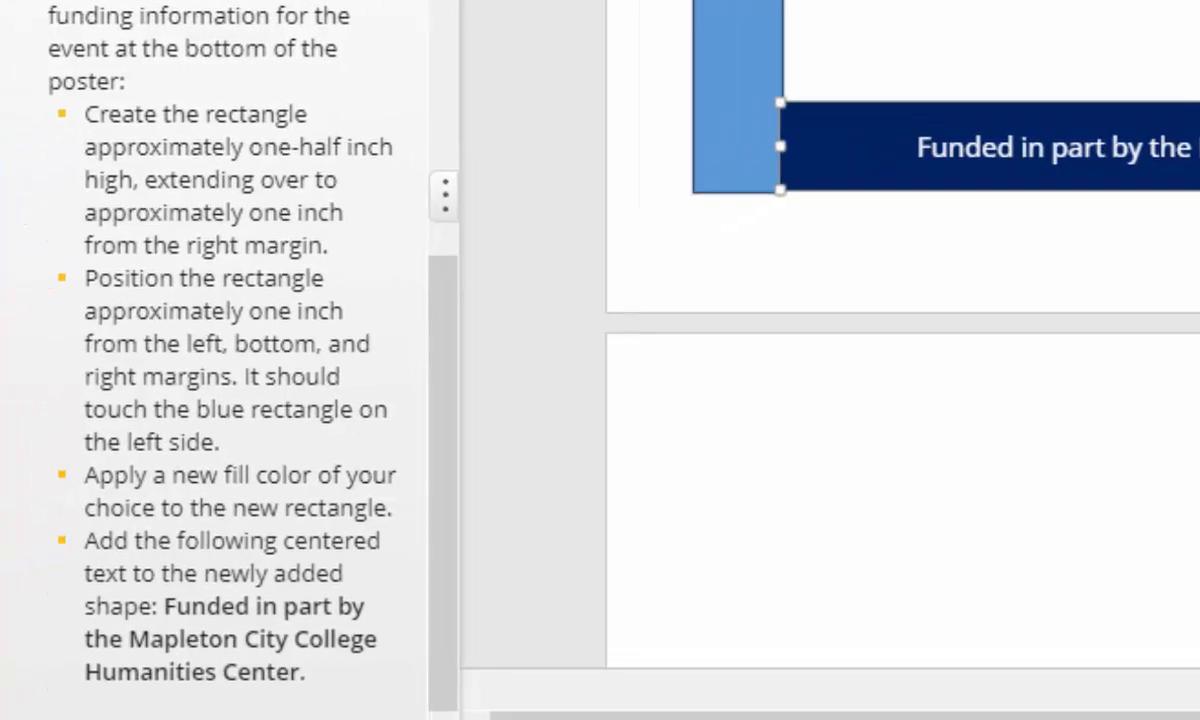
Check the flyer against the lab instructions, score the lab and read the report's task summary
{"action": "scroll", "coordinate": [215, 360], "scroll_direction": "up", "scroll_amount": 5}
{"action": "scroll", "coordinate": [215, 360], "scroll_direction": "down", "scroll_amount": 5}
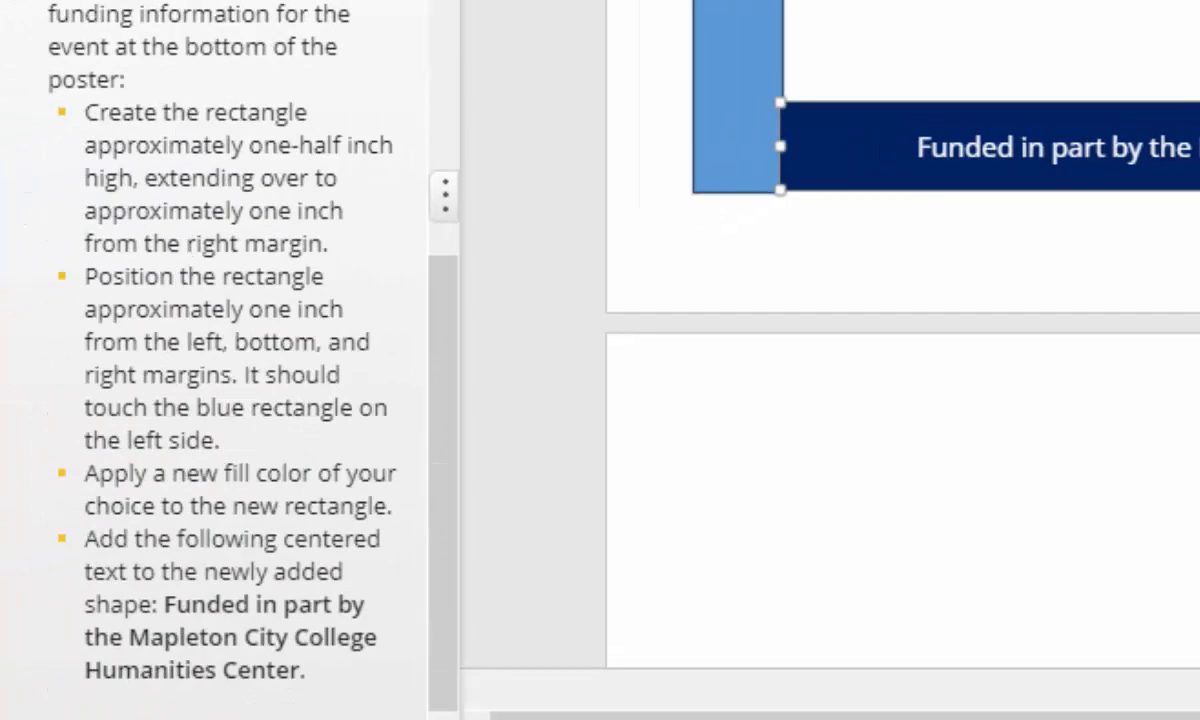
{"action": "scroll", "coordinate": [215, 360], "scroll_direction": "up", "scroll_amount": 4}
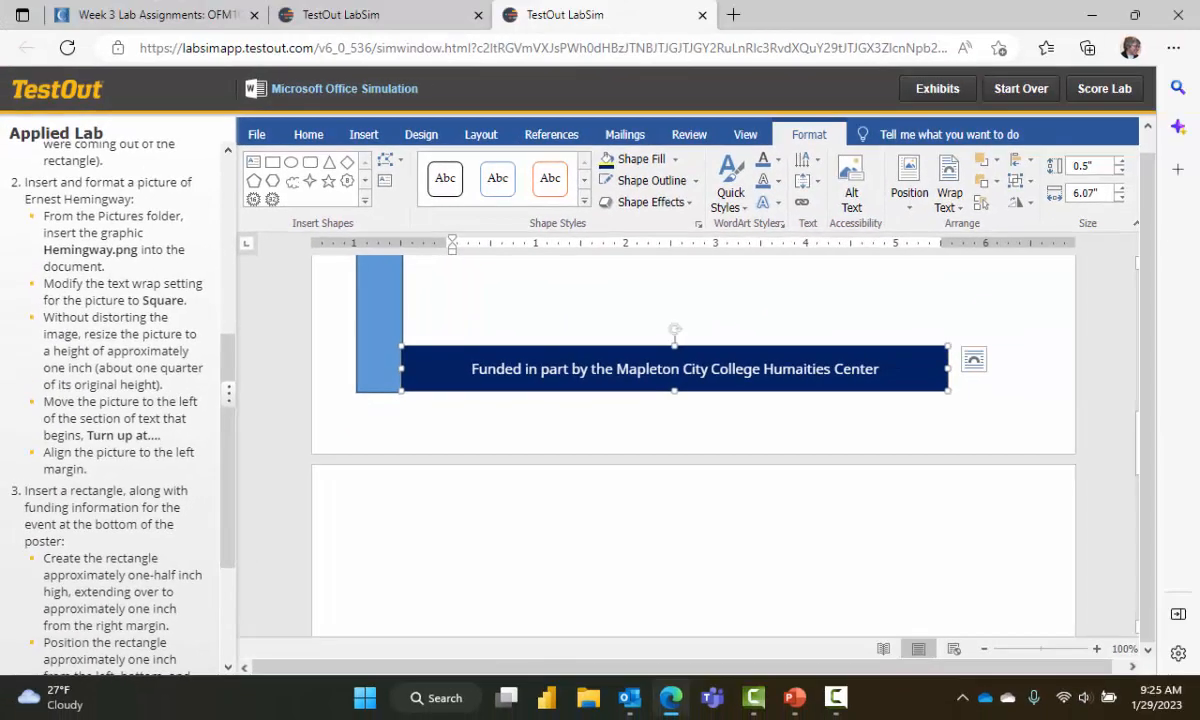
{"action": "scroll", "coordinate": [693, 445], "scroll_direction": "up", "scroll_amount": 10}
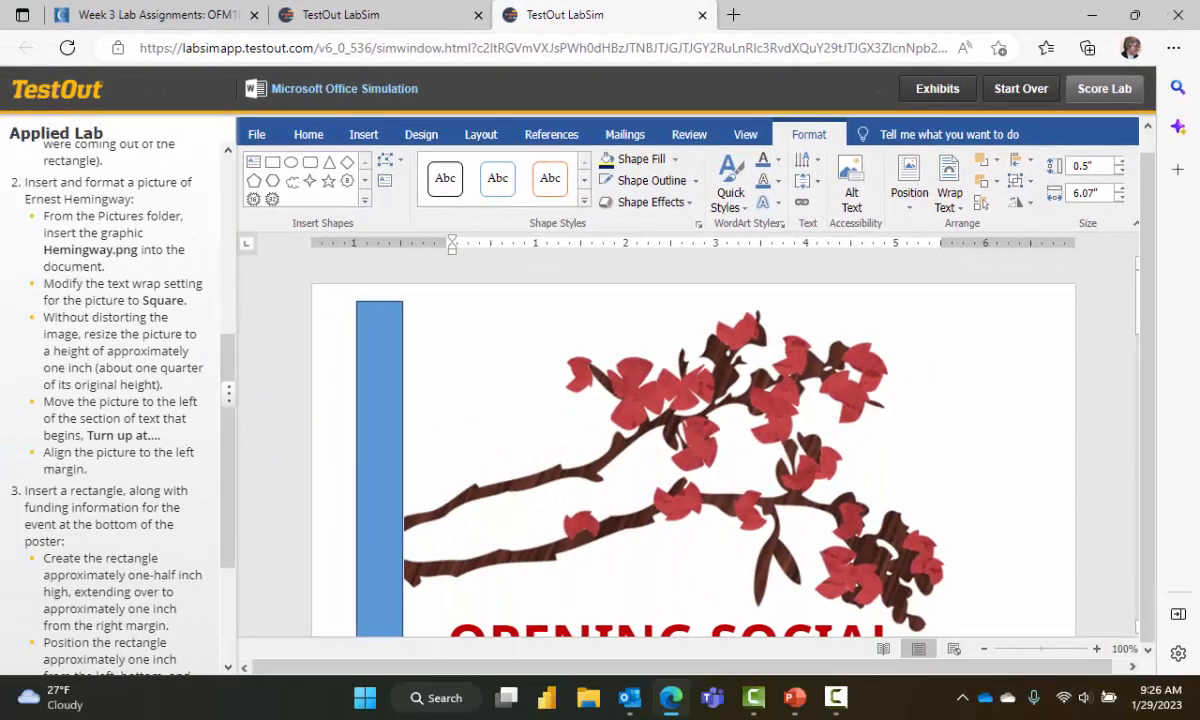
{"action": "left_click", "coordinate": [1033, 156]}
{"action": "scroll", "coordinate": [578, 370], "scroll_direction": "down", "scroll_amount": 1}
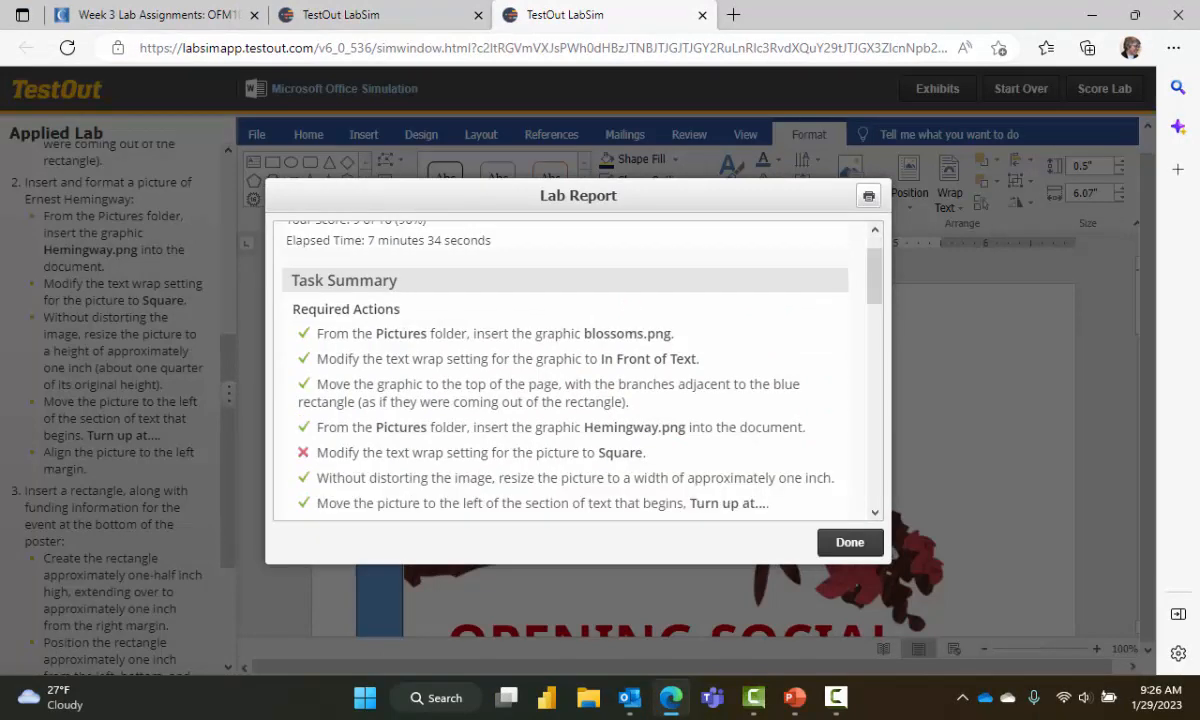
Close the lab report and return to the lab's task description page
{"action": "left_click", "coordinate": [850, 542]}
{"action": "left_click", "coordinate": [576, 495]}
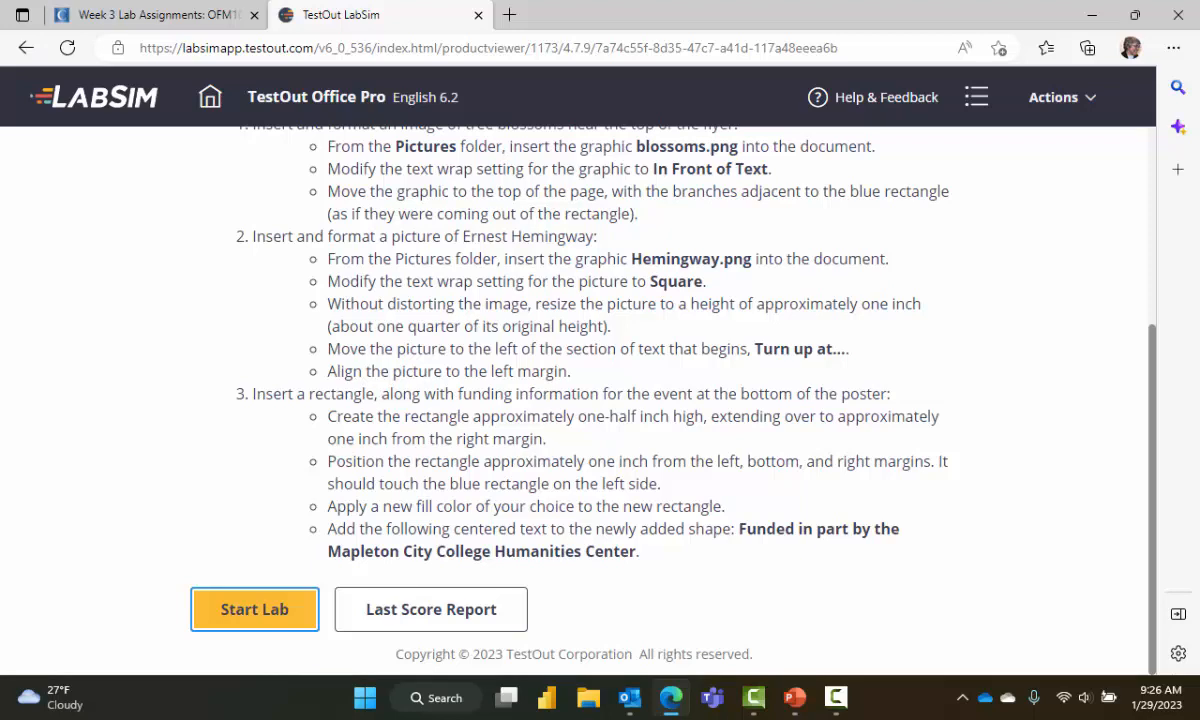
{"action": "scroll", "coordinate": [575, 400], "scroll_direction": "up", "scroll_amount": 2}
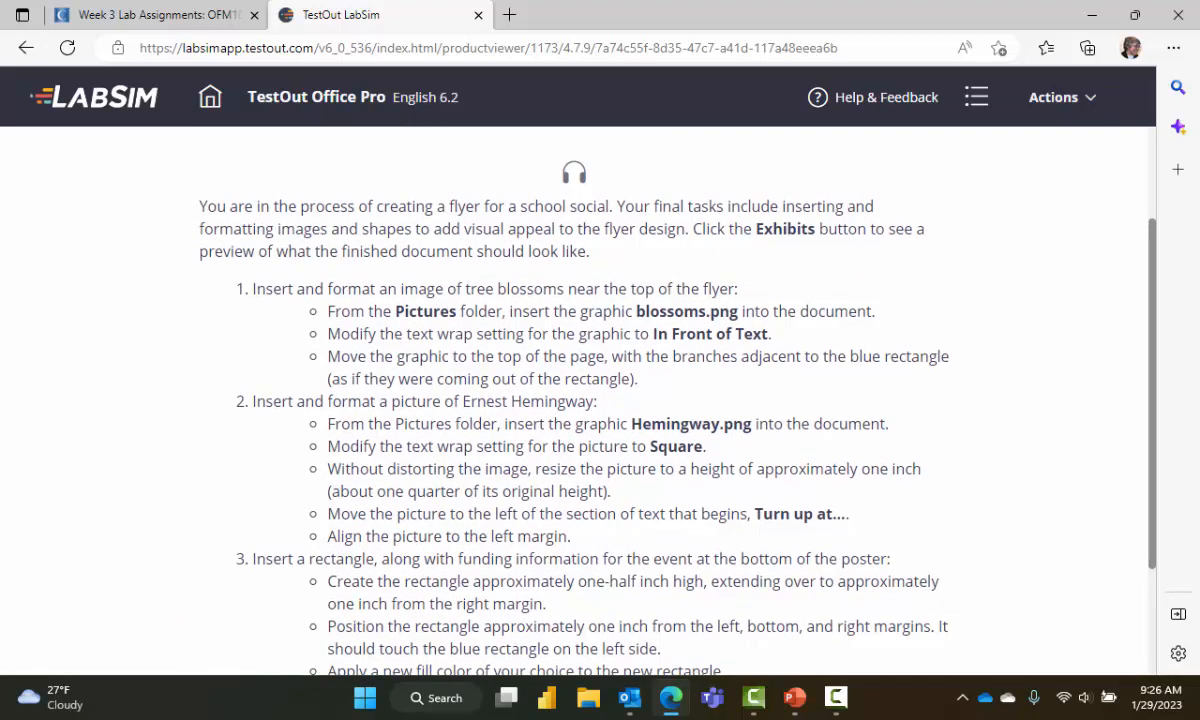